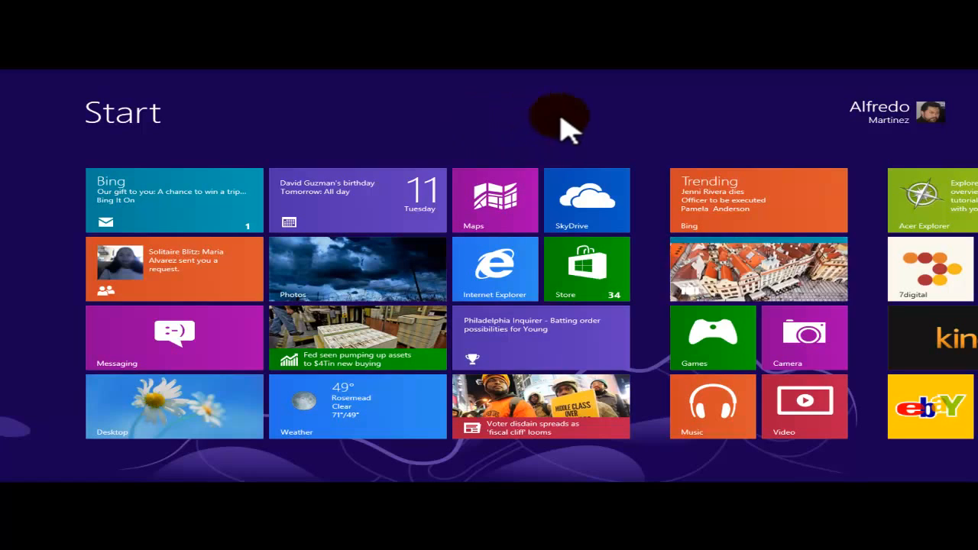
Step: Search the installed apps for "control" and open Control Panel
{"action": "mouse_move", "coordinate": [959, 191]}
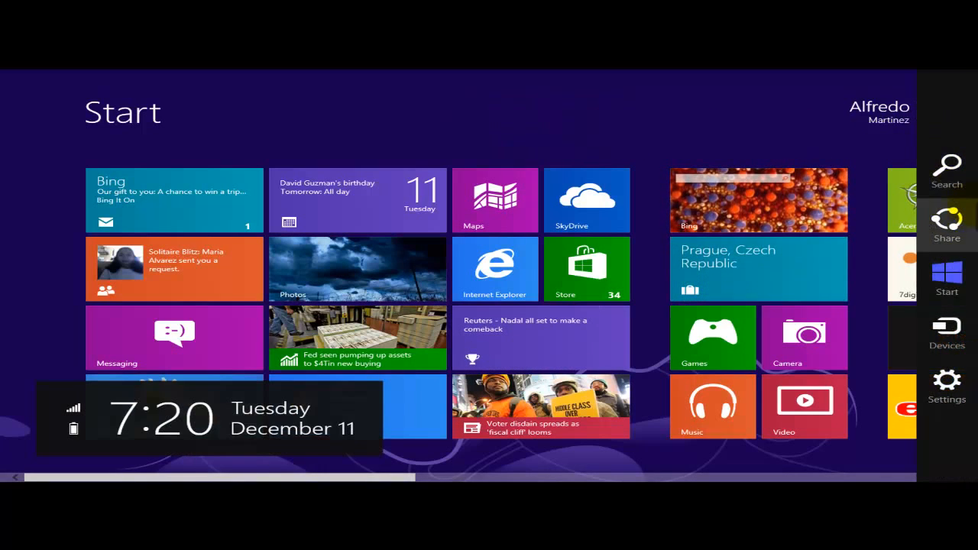
{"action": "left_click", "coordinate": [953, 186]}
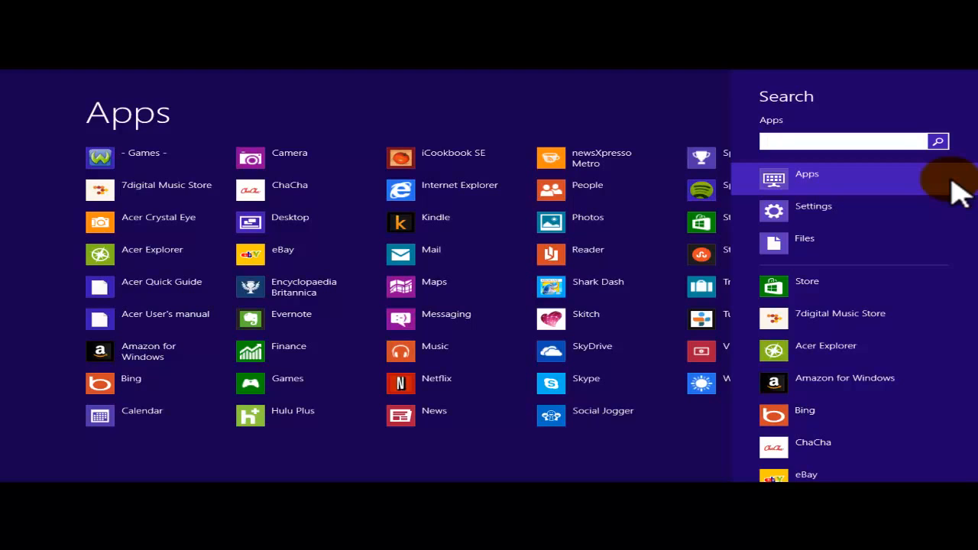
{"action": "type", "text": "control"}
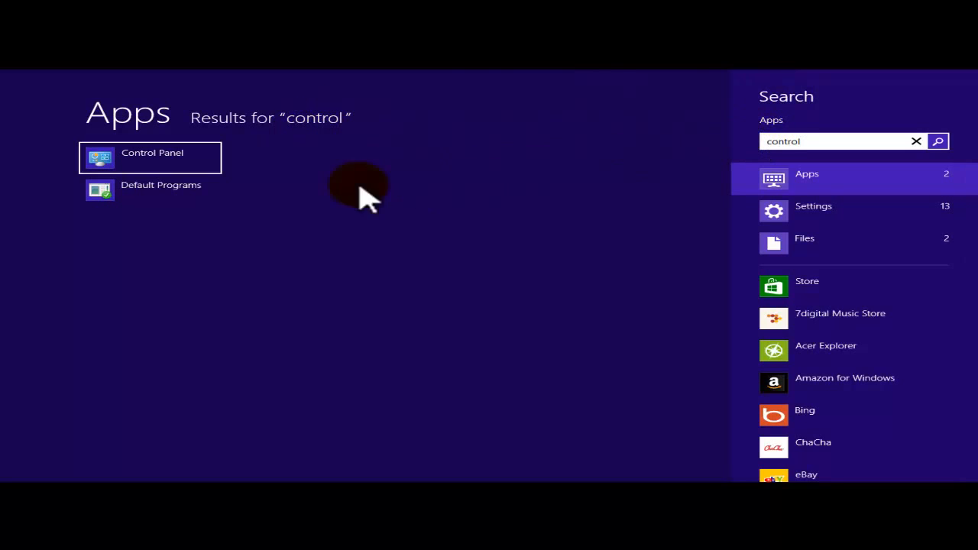
{"action": "left_click", "coordinate": [172, 174]}
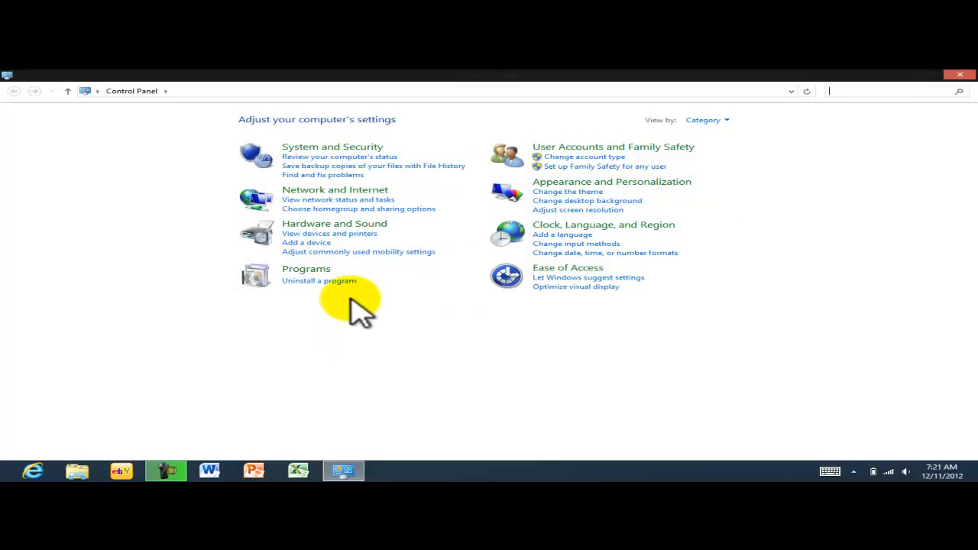
Step: Open the mouse properties under Hardware and Sound and set the double-click speed to the slowest setting
{"action": "left_click", "coordinate": [334, 225]}
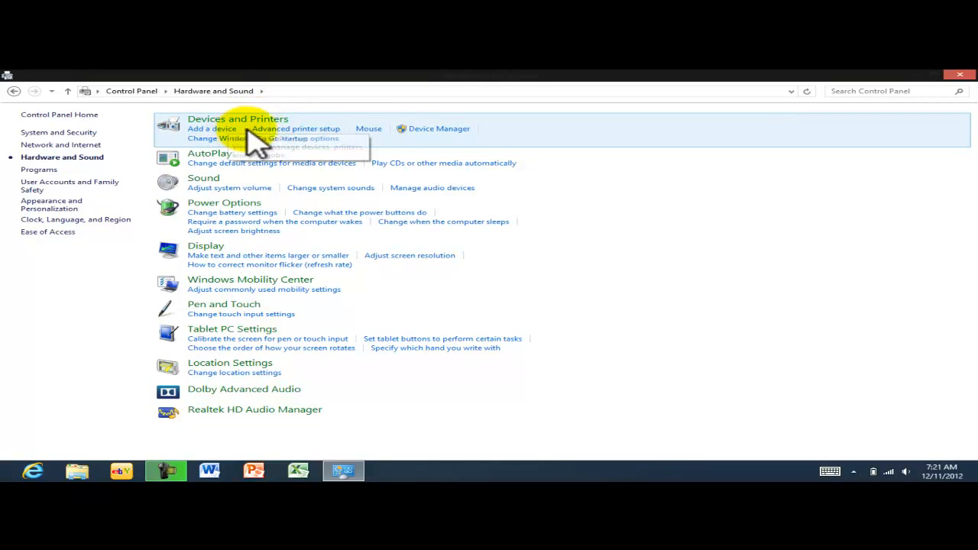
{"action": "left_click", "coordinate": [369, 129]}
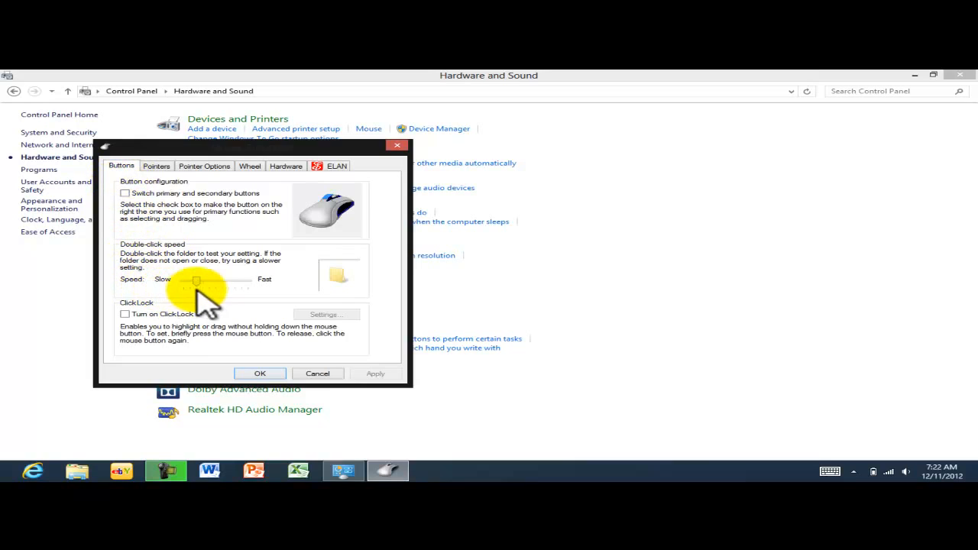
{"action": "mouse_move", "coordinate": [197, 283]}
{"action": "left_mouse_down"}
{"action": "mouse_move", "coordinate": [211, 284]}
{"action": "mouse_move", "coordinate": [184, 282]}
{"action": "left_mouse_up"}
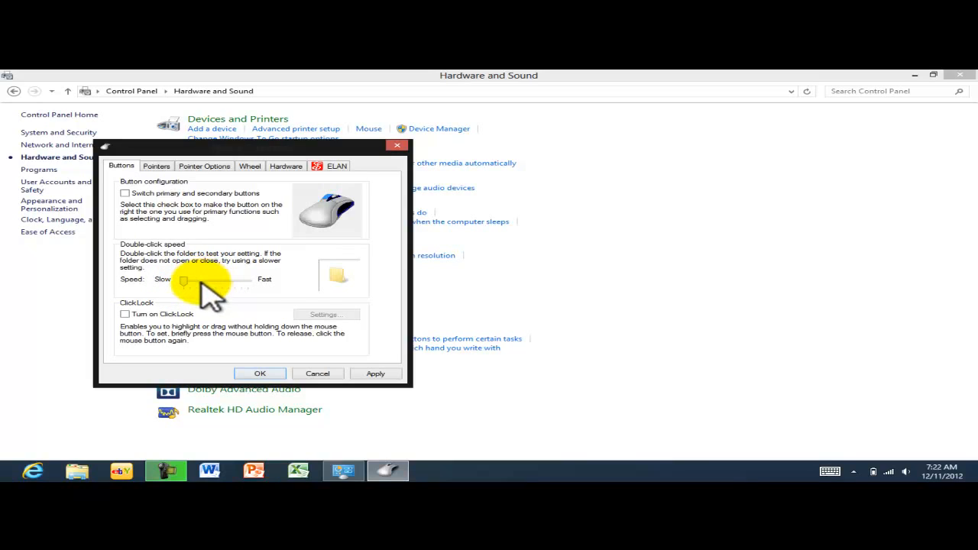
{"action": "mouse_move", "coordinate": [185, 281]}
{"action": "left_mouse_down"}
{"action": "mouse_move", "coordinate": [213, 281]}
{"action": "mouse_move", "coordinate": [175, 279]}
{"action": "left_mouse_up"}
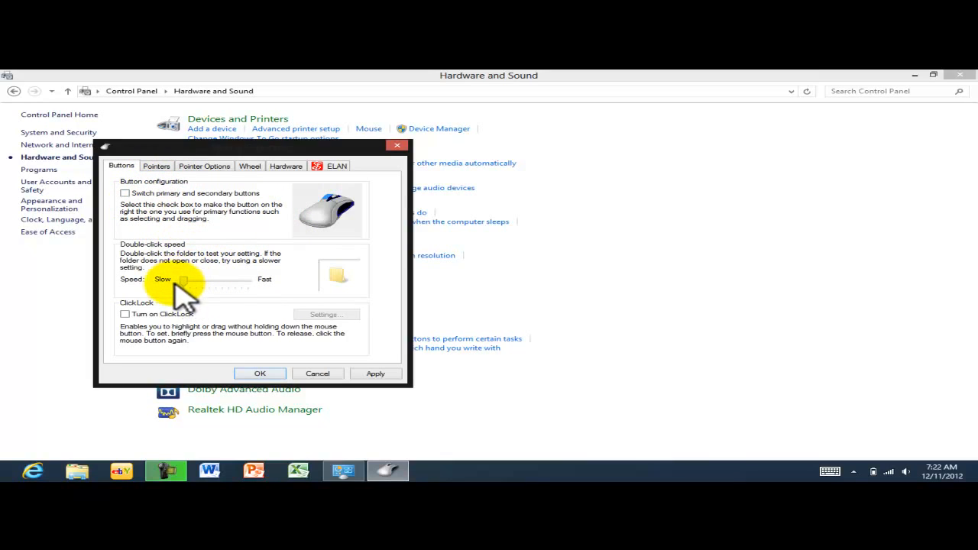
Step: Try the option that switches the primary and secondary mouse buttons, and leave it turned off
{"action": "left_click", "coordinate": [126, 193]}
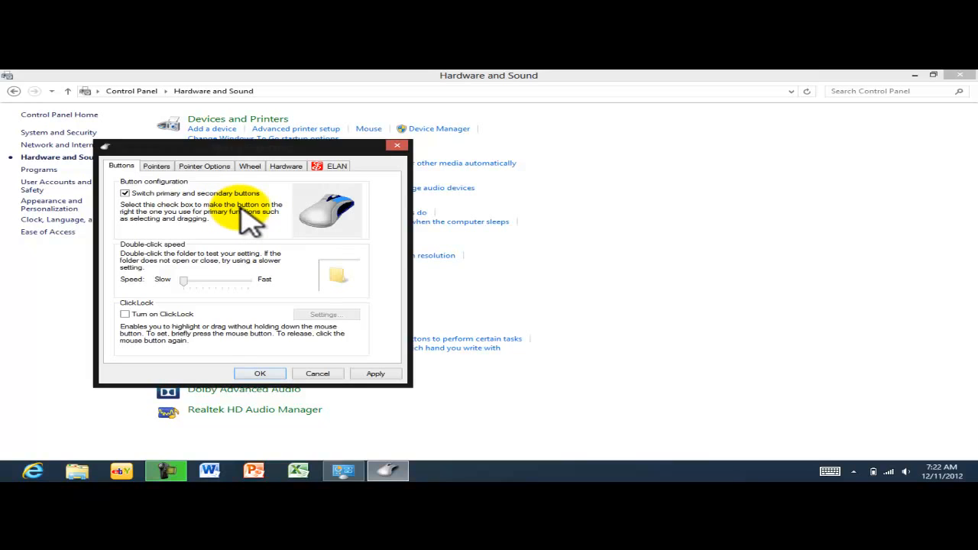
{"action": "left_click", "coordinate": [125, 194]}
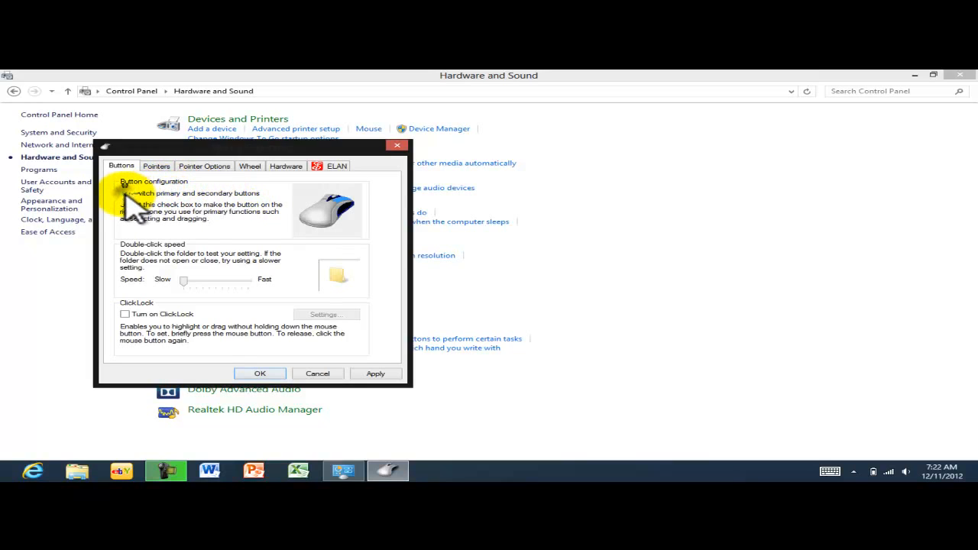
{"action": "left_click", "coordinate": [125, 193]}
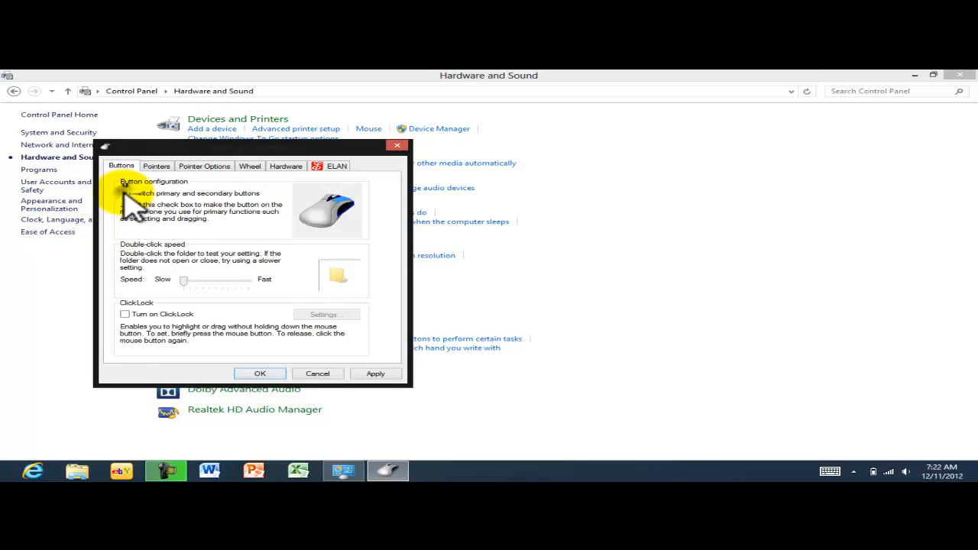
{"action": "left_click", "coordinate": [124, 192]}
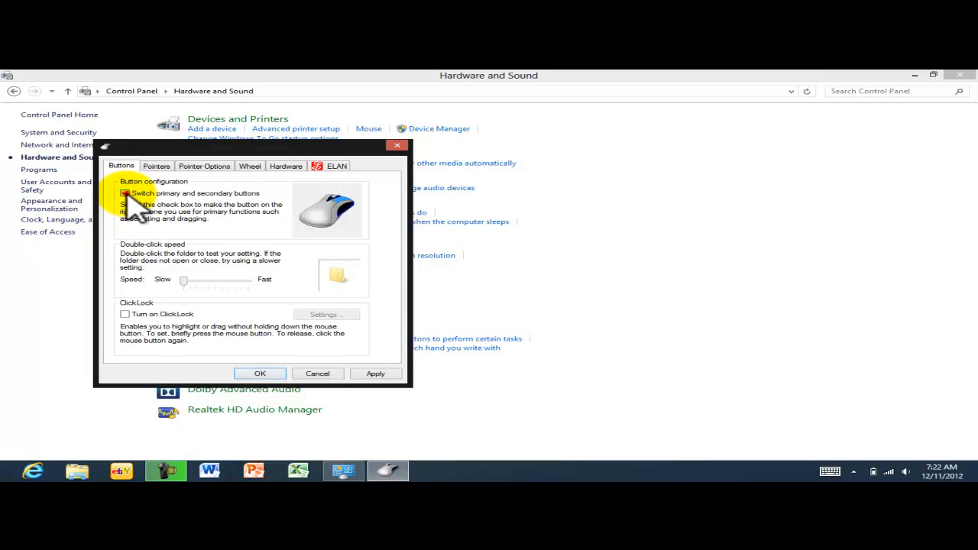
{"action": "left_click", "coordinate": [124, 193]}
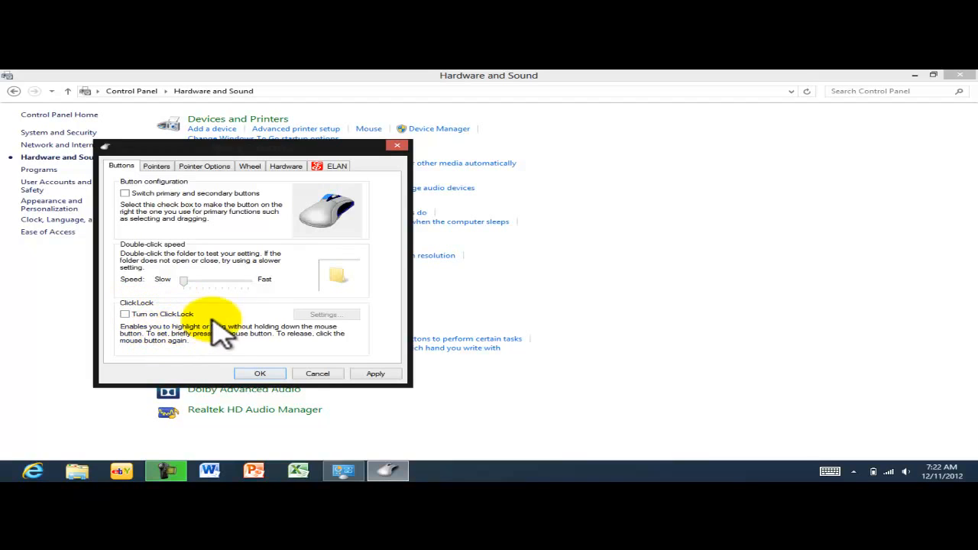
Step: Reposition the mouse properties dialog and try the ClickLock option, leaving it turned off
{"action": "left_click_drag", "start_coordinate": [201, 147], "coordinate": [278, 180]}
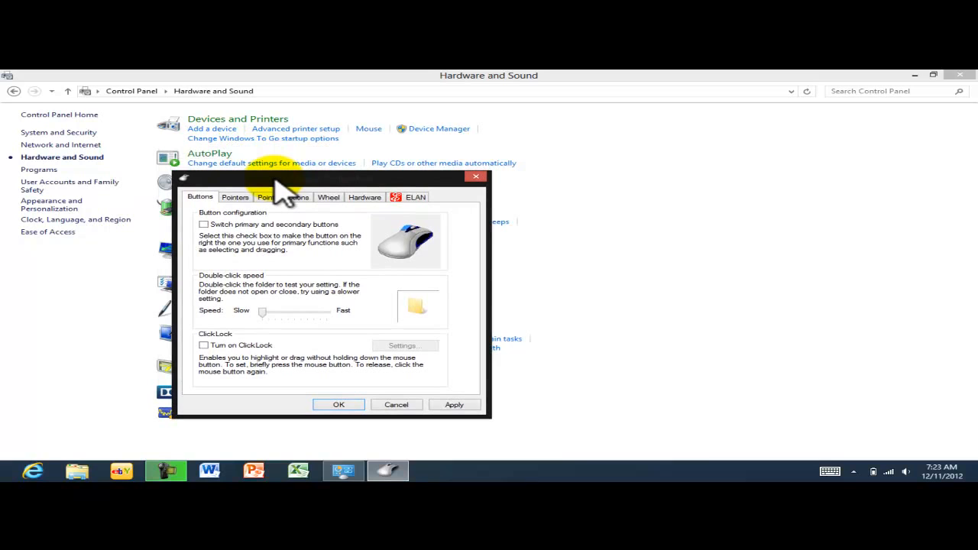
{"action": "left_click_drag", "start_coordinate": [283, 177], "coordinate": [315, 160]}
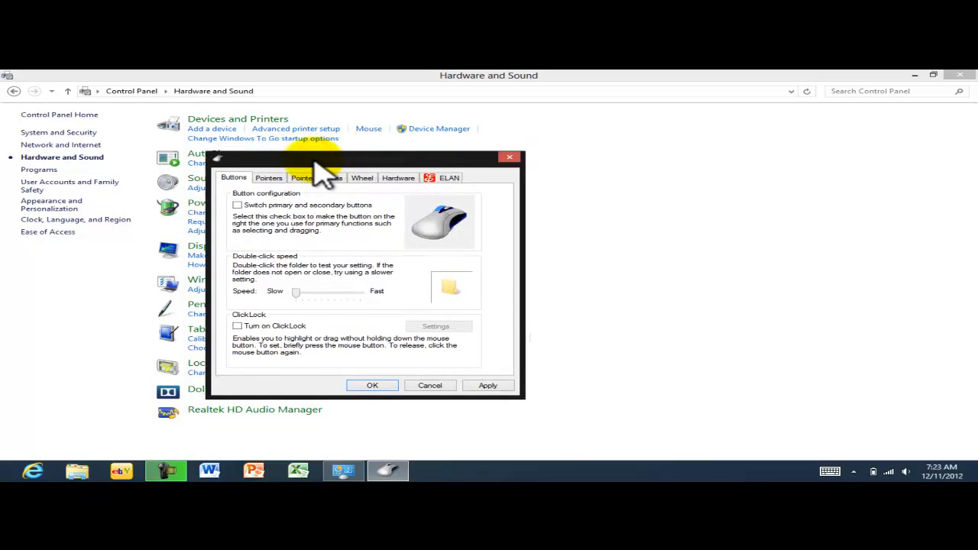
{"action": "left_click", "coordinate": [237, 326]}
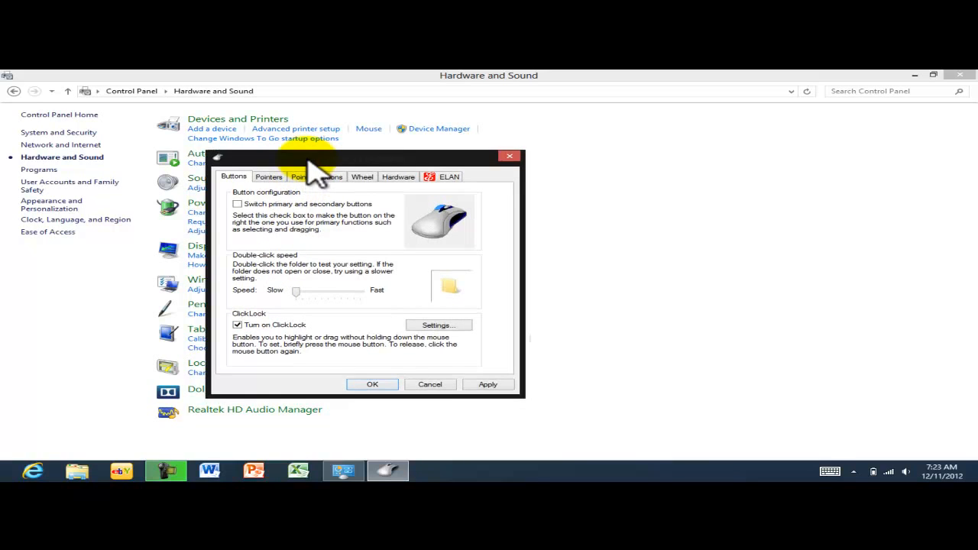
{"action": "mouse_move", "coordinate": [308, 162]}
{"action": "left_mouse_down"}
{"action": "mouse_move", "coordinate": [321, 165]}
{"action": "mouse_move", "coordinate": [226, 156]}
{"action": "mouse_move", "coordinate": [256, 133]}
{"action": "mouse_move", "coordinate": [317, 123]}
{"action": "mouse_move", "coordinate": [245, 136]}
{"action": "mouse_move", "coordinate": [249, 194]}
{"action": "mouse_move", "coordinate": [324, 196]}
{"action": "mouse_move", "coordinate": [507, 170]}
{"action": "mouse_move", "coordinate": [566, 133]}
{"action": "mouse_move", "coordinate": [650, 149]}
{"action": "mouse_move", "coordinate": [685, 197]}
{"action": "mouse_move", "coordinate": [246, 204]}
{"action": "mouse_move", "coordinate": [280, 163]}
{"action": "mouse_move", "coordinate": [299, 162]}
{"action": "left_mouse_up"}
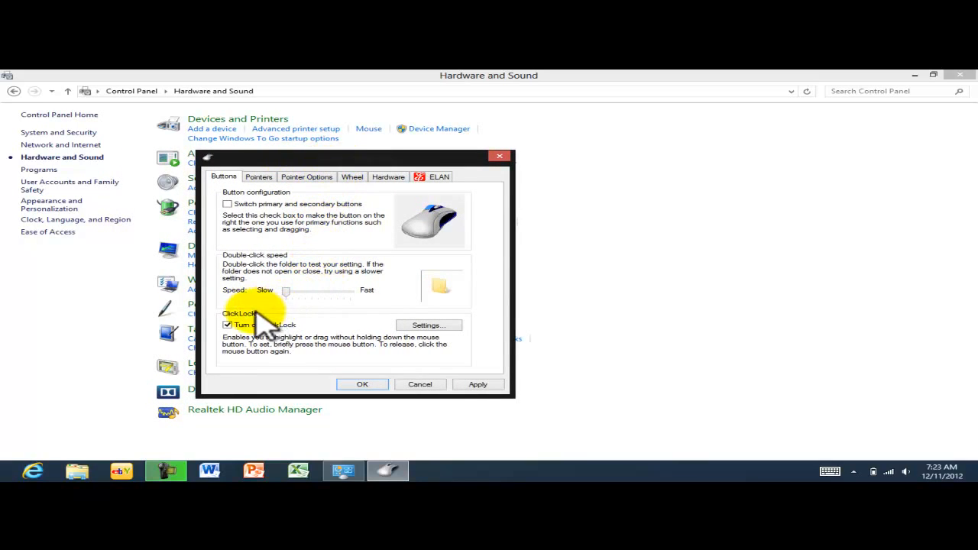
{"action": "left_click", "coordinate": [227, 325]}
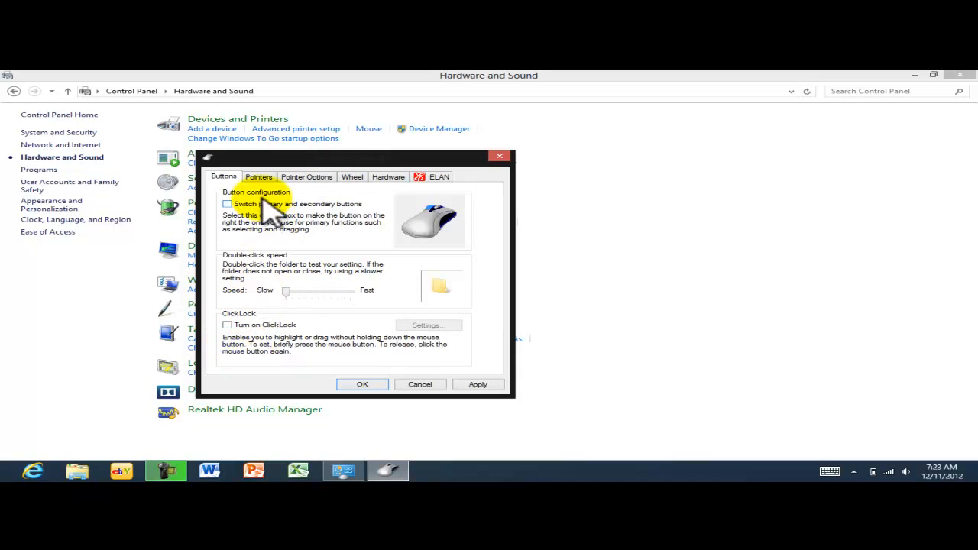
Step: Apply the mouse button settings and close both the mouse properties and Control Panel
{"action": "left_click", "coordinate": [285, 291]}
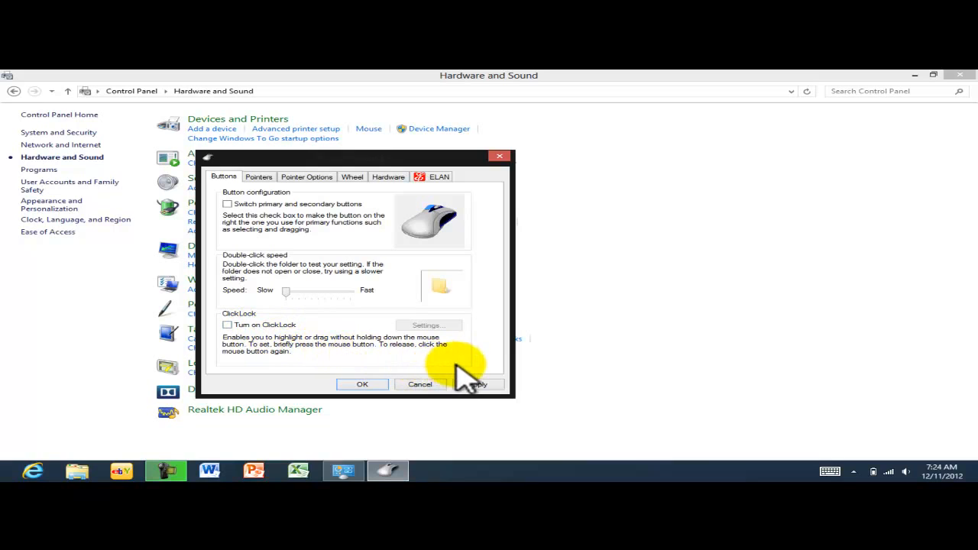
{"action": "left_click", "coordinate": [475, 383]}
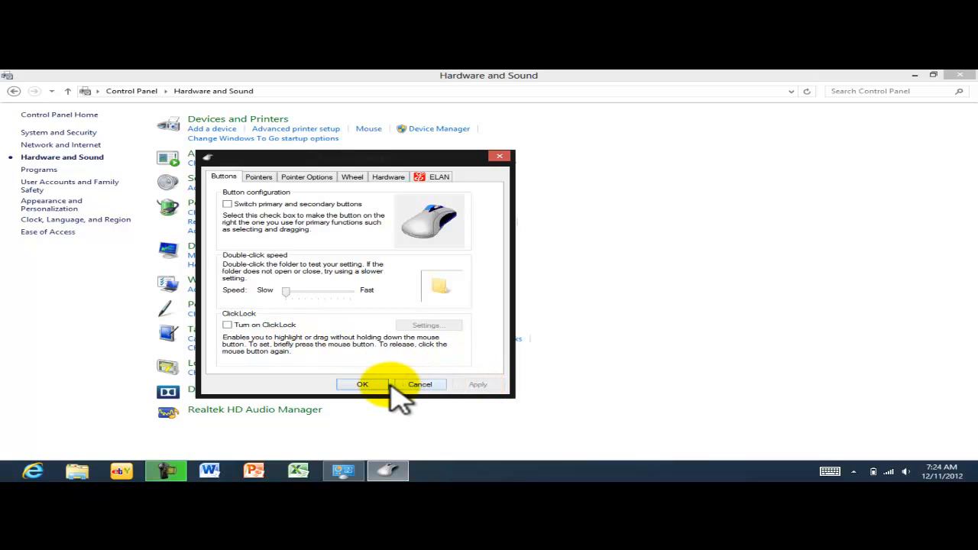
{"action": "left_click", "coordinate": [362, 384]}
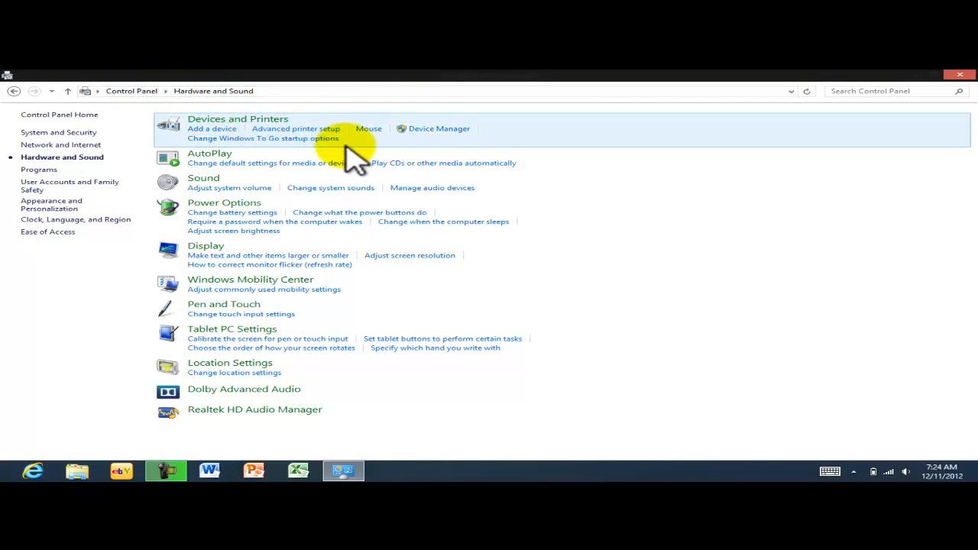
{"action": "left_click", "coordinate": [959, 75]}
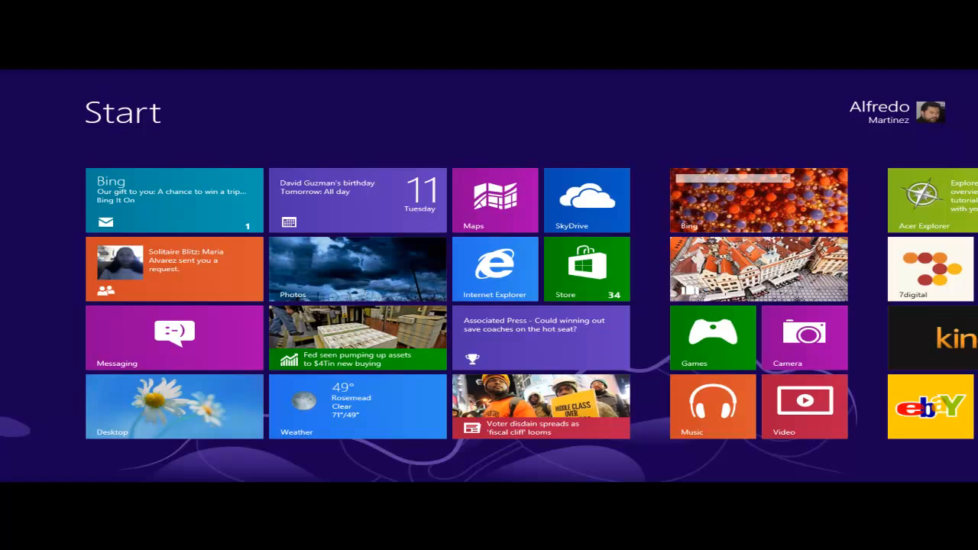
Step: Search the system settings for "mouse" and open the pointer settings of the mouse properties
{"action": "type", "text": "mouse"}
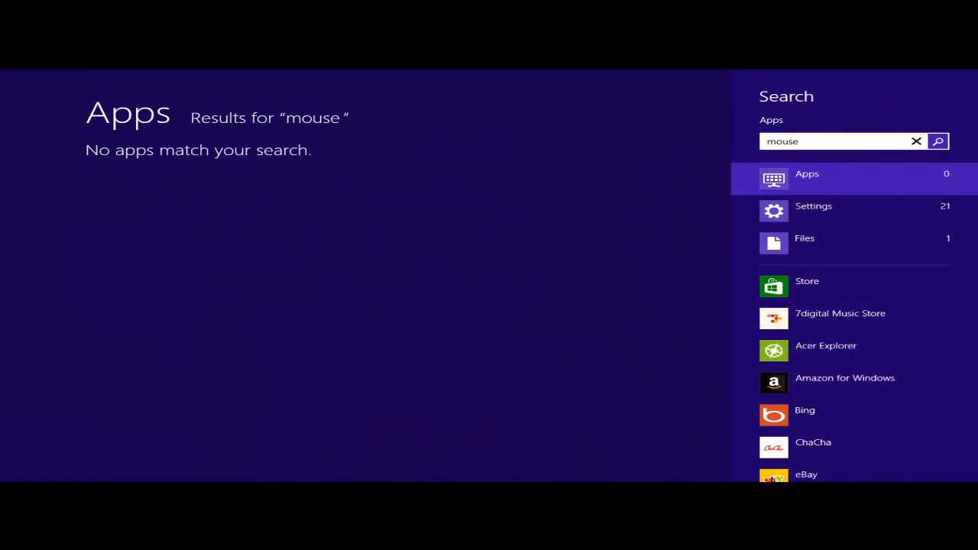
{"action": "left_click", "coordinate": [814, 139]}
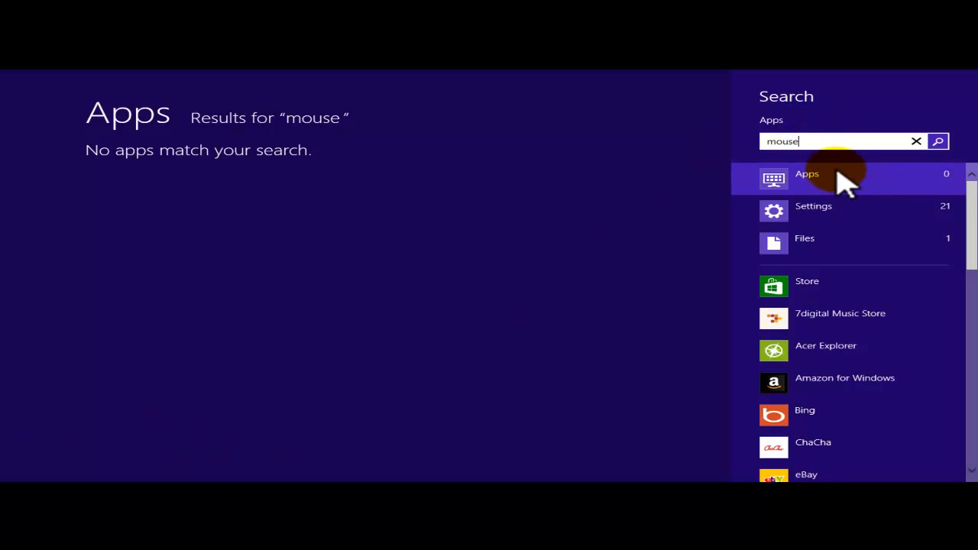
{"action": "left_click", "coordinate": [829, 212]}
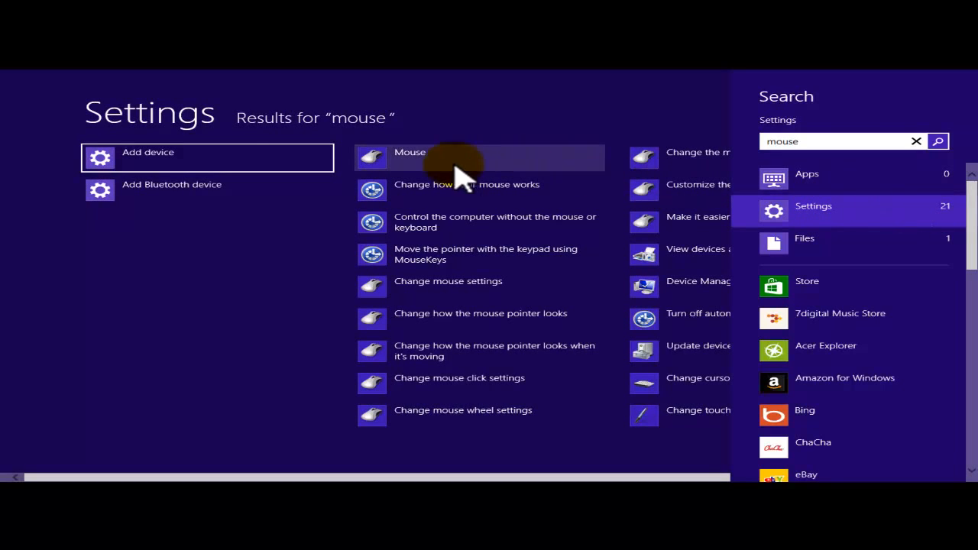
{"action": "left_click", "coordinate": [408, 155]}
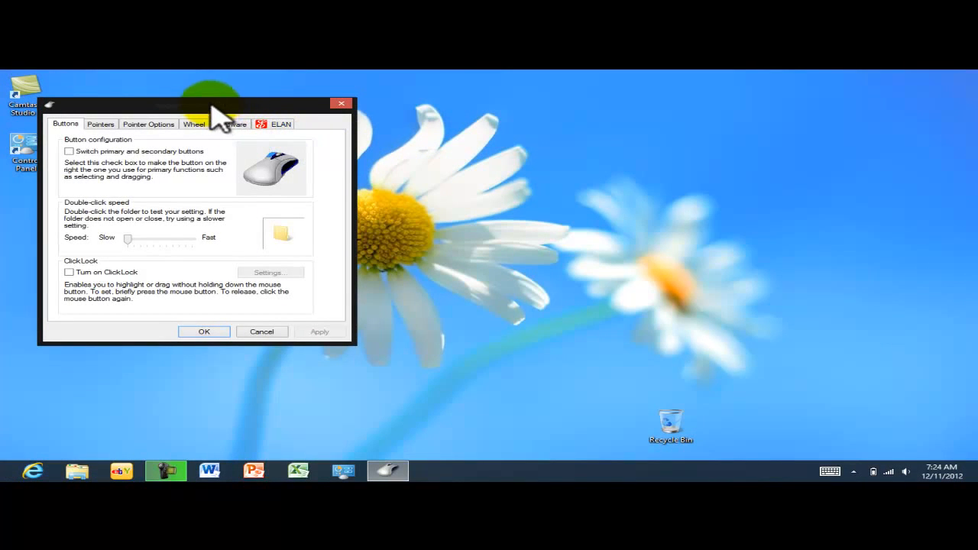
{"action": "left_click_drag", "start_coordinate": [203, 104], "coordinate": [420, 123]}
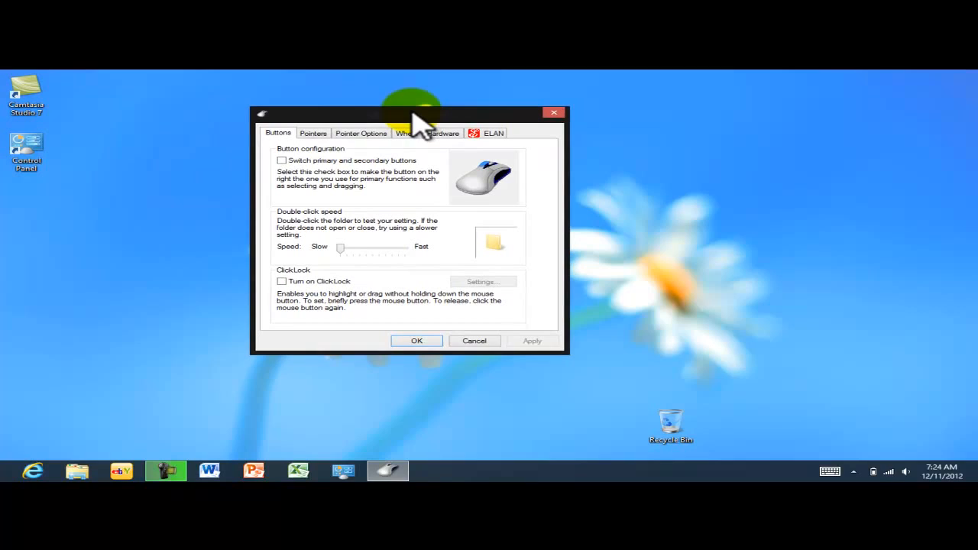
{"action": "left_click", "coordinate": [314, 134]}
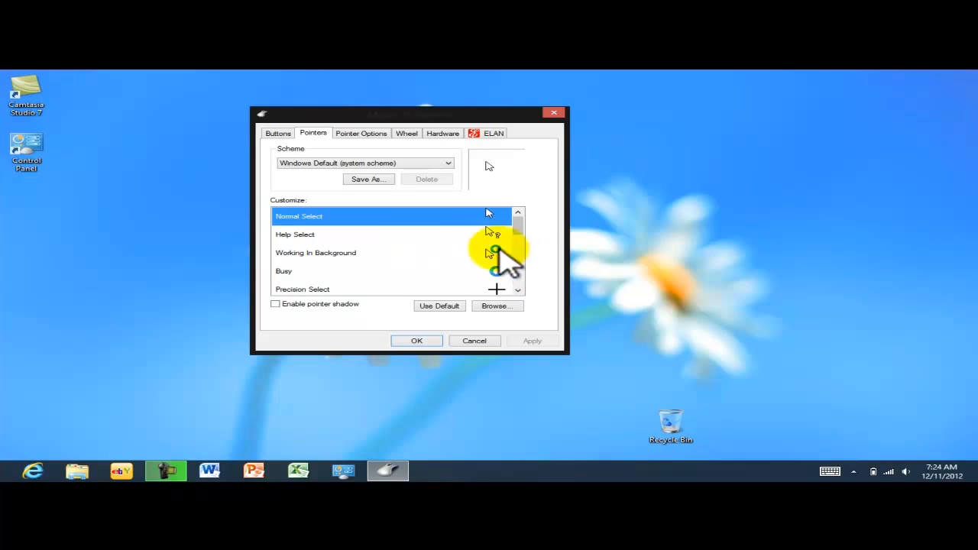
Step: Preview the Windows Black (extra large) pointer scheme and select Windows Inverted (extra large) instead
{"action": "left_click", "coordinate": [449, 164]}
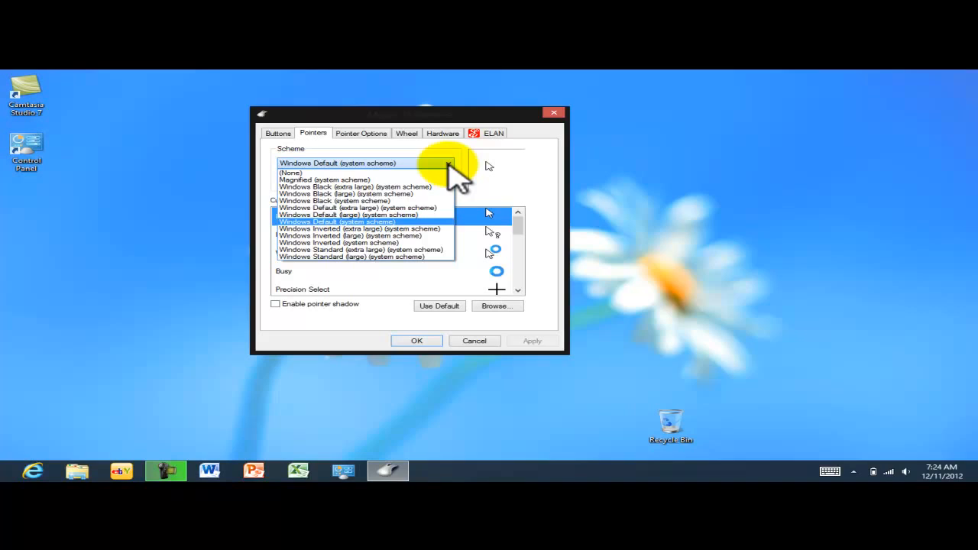
{"action": "left_click", "coordinate": [450, 164]}
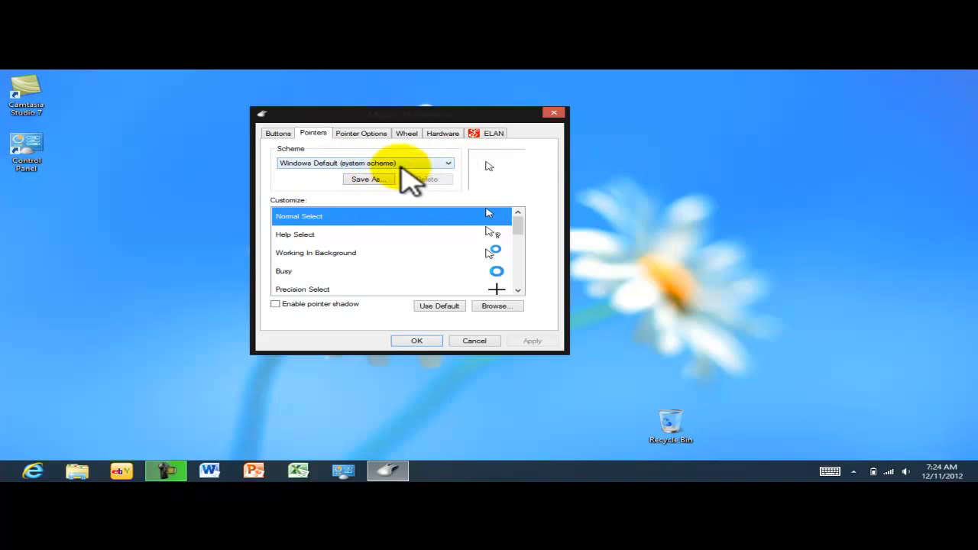
{"action": "left_click", "coordinate": [449, 164]}
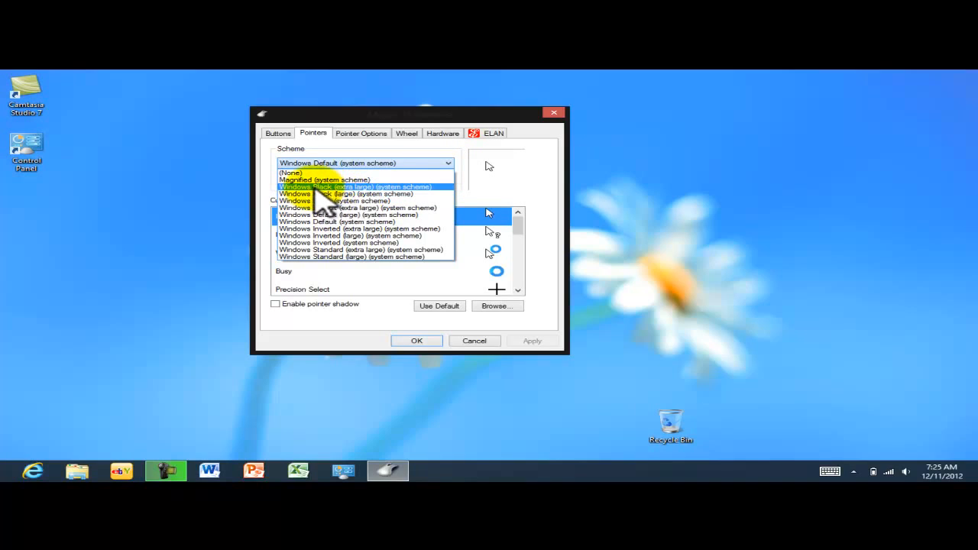
{"action": "left_click", "coordinate": [369, 187]}
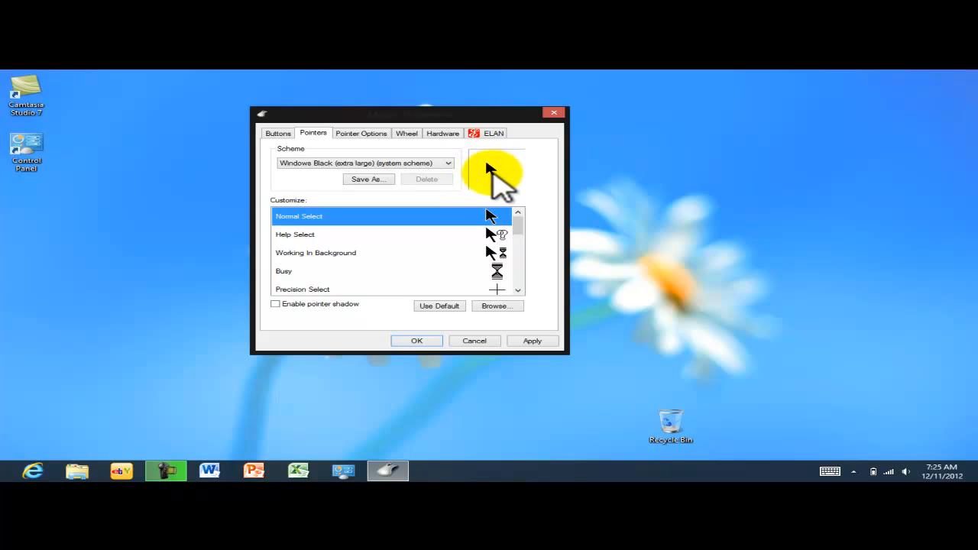
{"action": "left_click", "coordinate": [450, 164]}
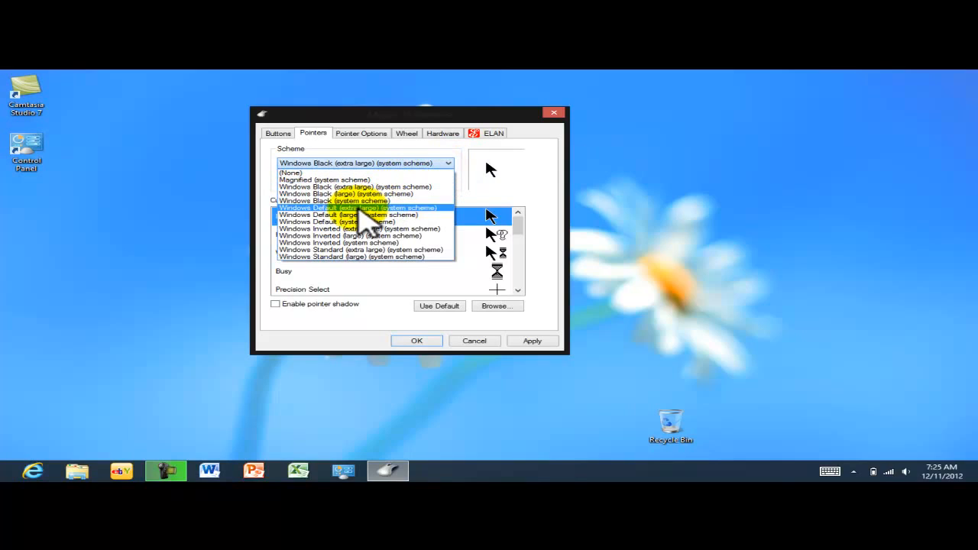
{"action": "left_click", "coordinate": [359, 228]}
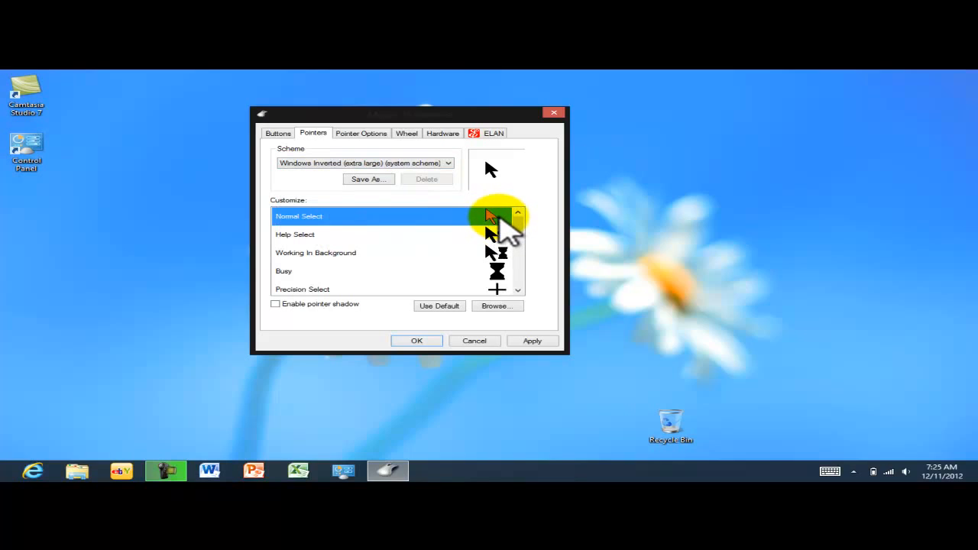
Step: Look through the pointer scheme list and close the mouse properties without saving the scheme change
{"action": "left_click", "coordinate": [448, 162]}
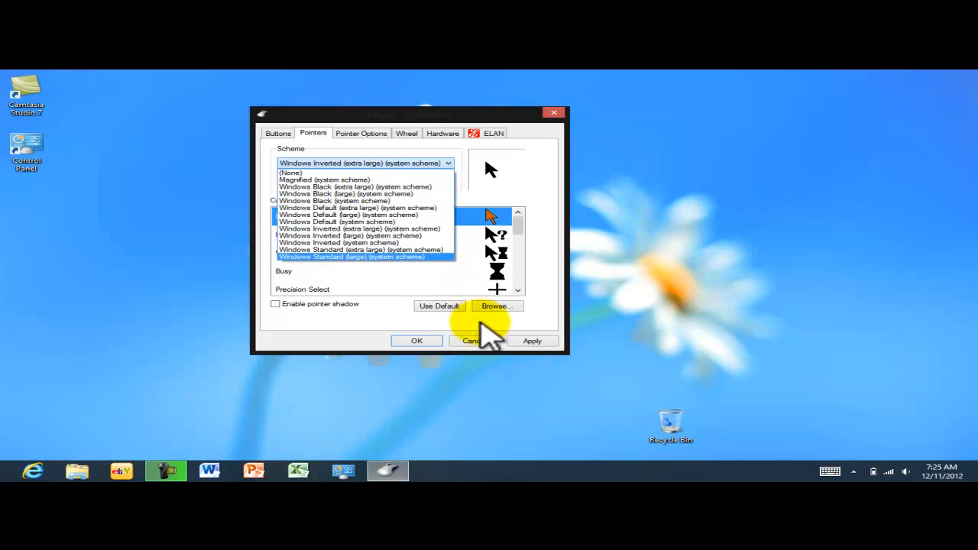
{"action": "left_click", "coordinate": [483, 342]}
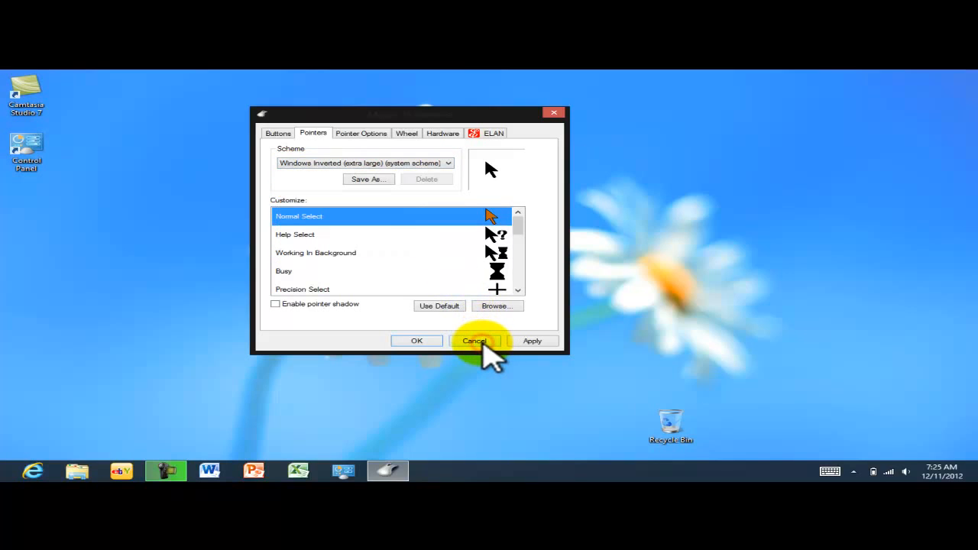
{"action": "left_click", "coordinate": [483, 343]}
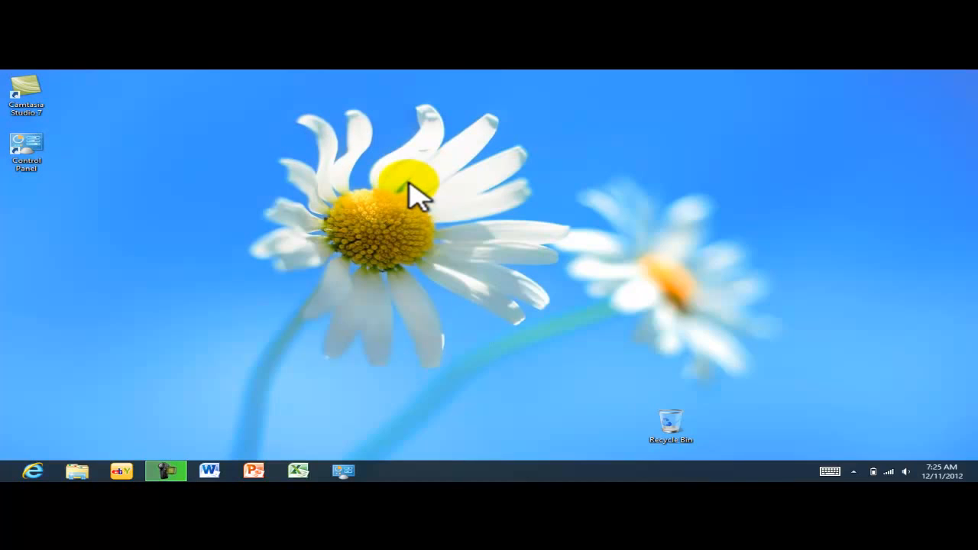
Step: Search the system settings for "mouse", open the mouse properties and move the dialog toward the middle of the desktop
{"action": "key", "text": "super"}
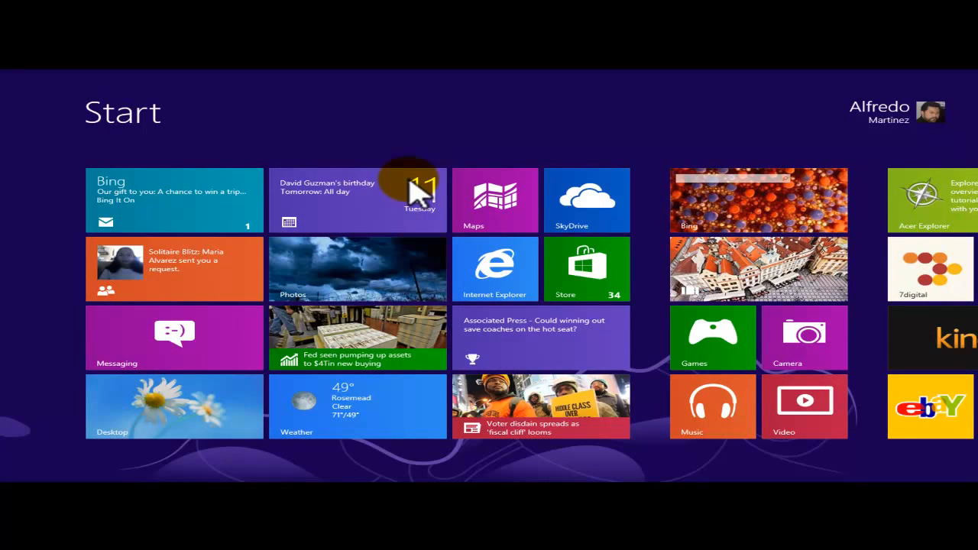
{"action": "type", "text": "mouse"}
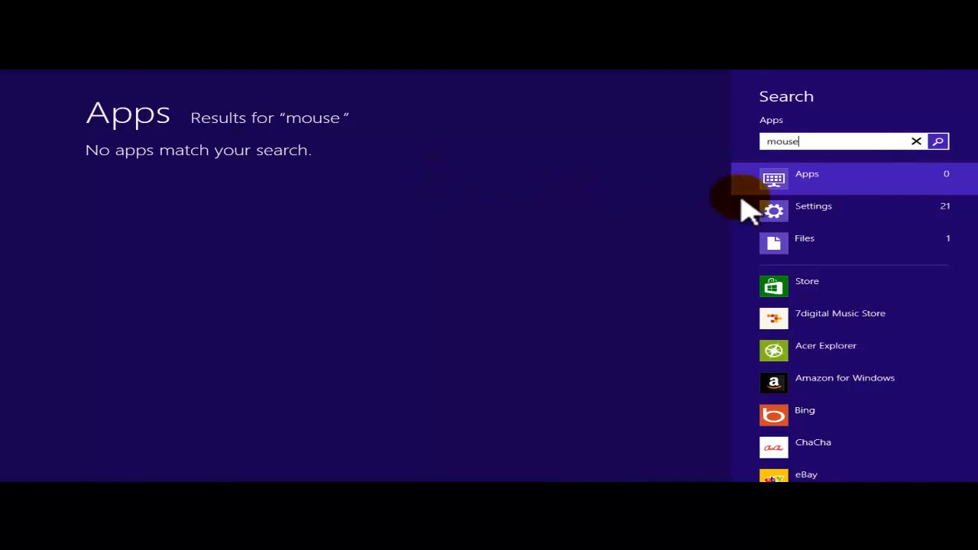
{"action": "left_click", "coordinate": [813, 213]}
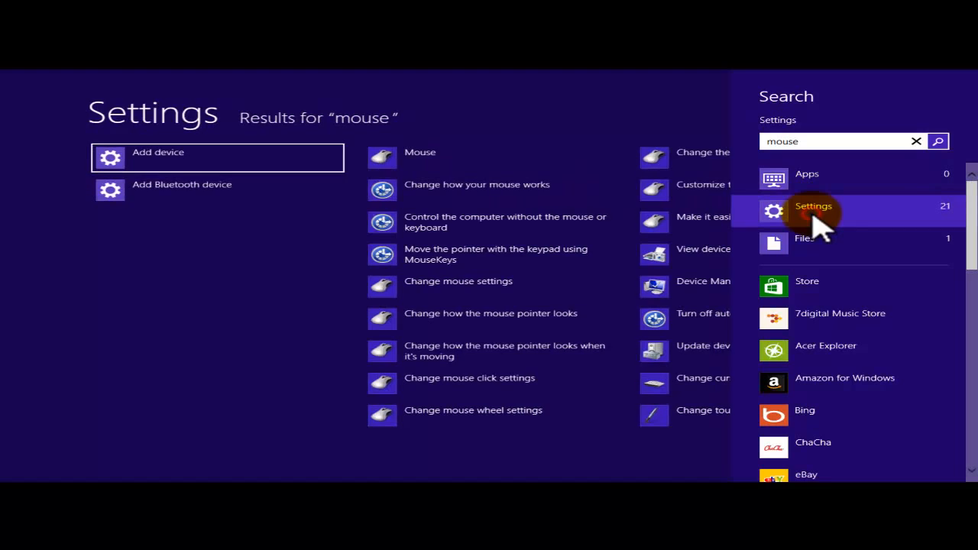
{"action": "left_click", "coordinate": [374, 160]}
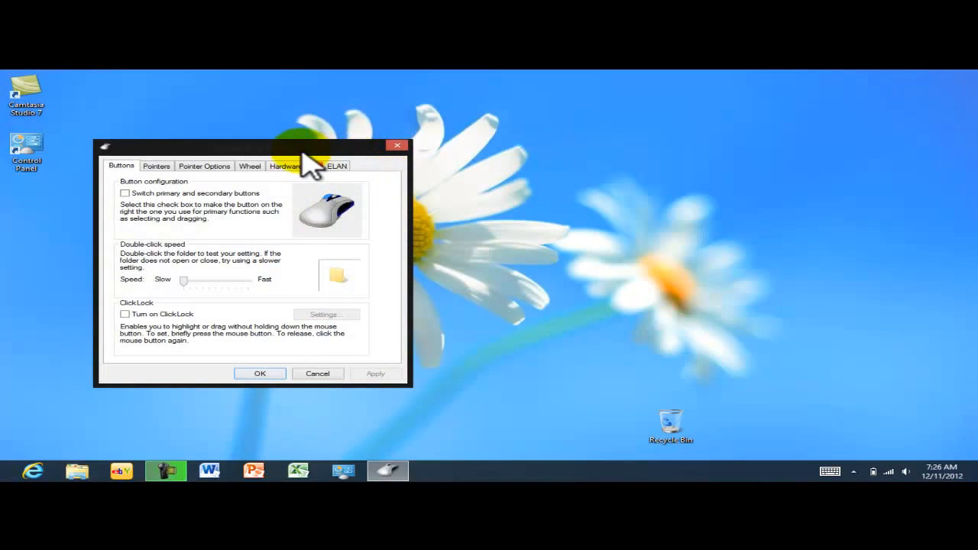
{"action": "left_click_drag", "start_coordinate": [298, 146], "coordinate": [383, 135]}
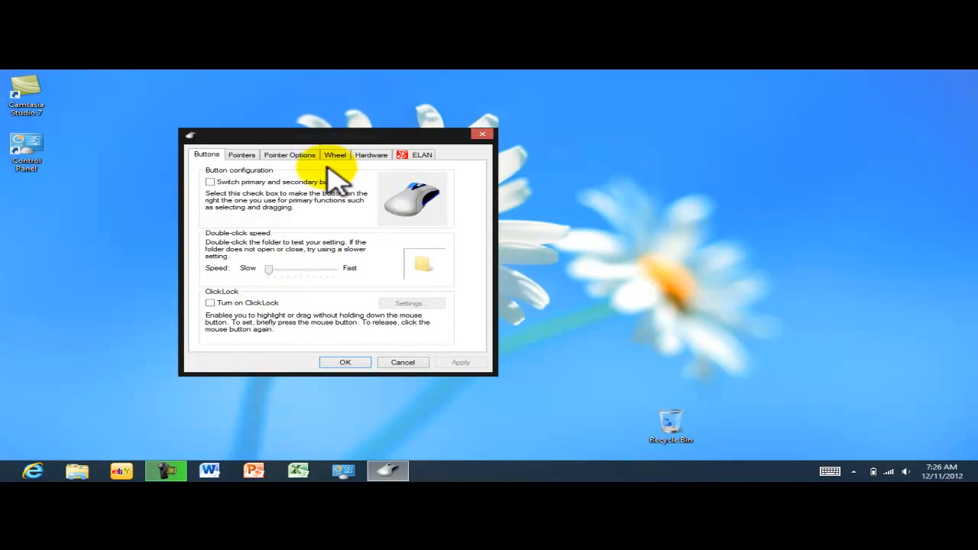
Step: Set the pointer speed slightly above the midpoint and enable automatically moving the pointer to the default button in dialog boxes
{"action": "left_click", "coordinate": [238, 155]}
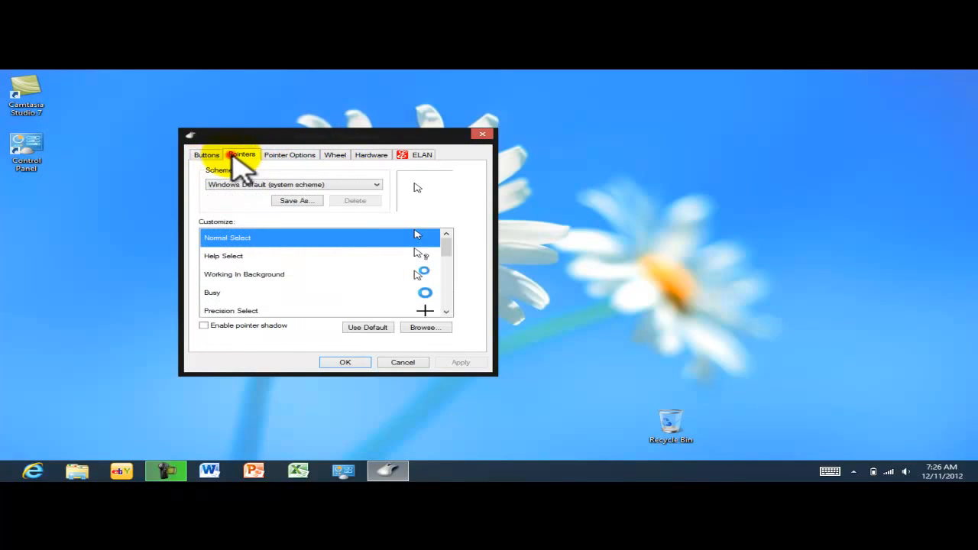
{"action": "left_click", "coordinate": [289, 155]}
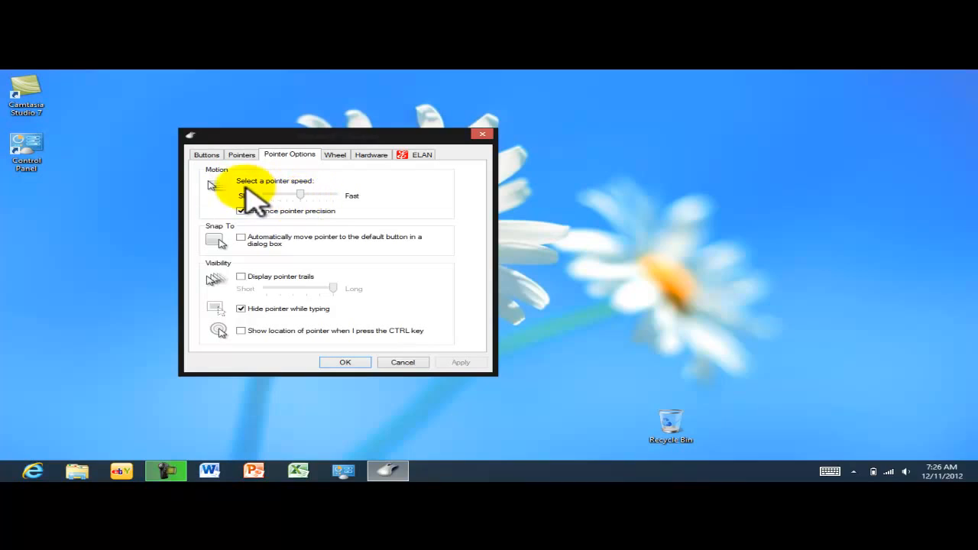
{"action": "mouse_move", "coordinate": [300, 194]}
{"action": "left_mouse_down"}
{"action": "mouse_move", "coordinate": [337, 193]}
{"action": "mouse_move", "coordinate": [226, 200]}
{"action": "left_mouse_up"}
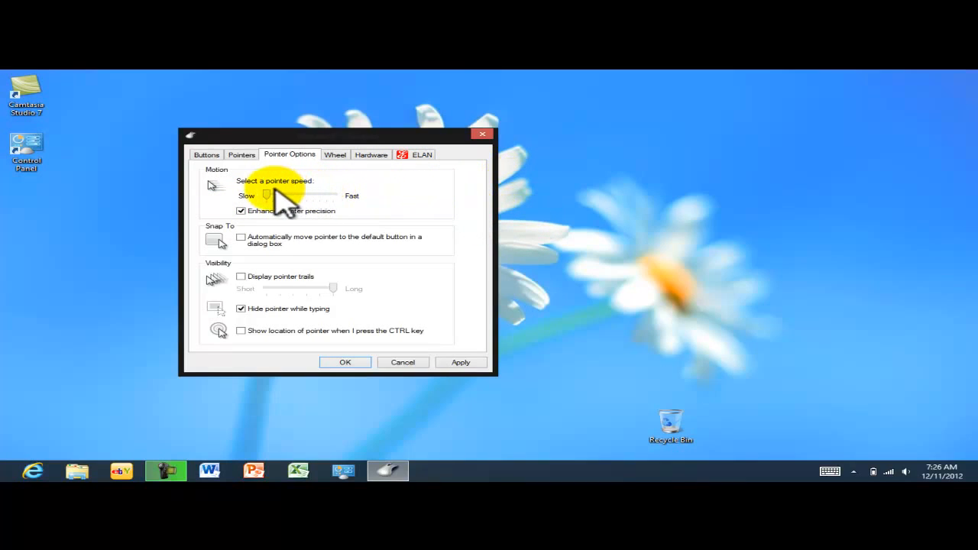
{"action": "left_click_drag", "start_coordinate": [269, 189], "coordinate": [303, 193]}
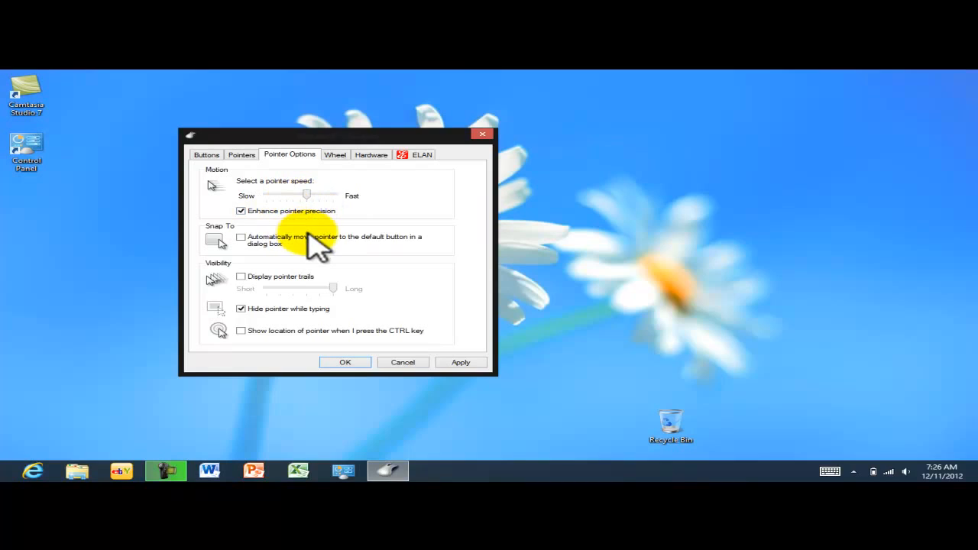
{"action": "left_click", "coordinate": [240, 236]}
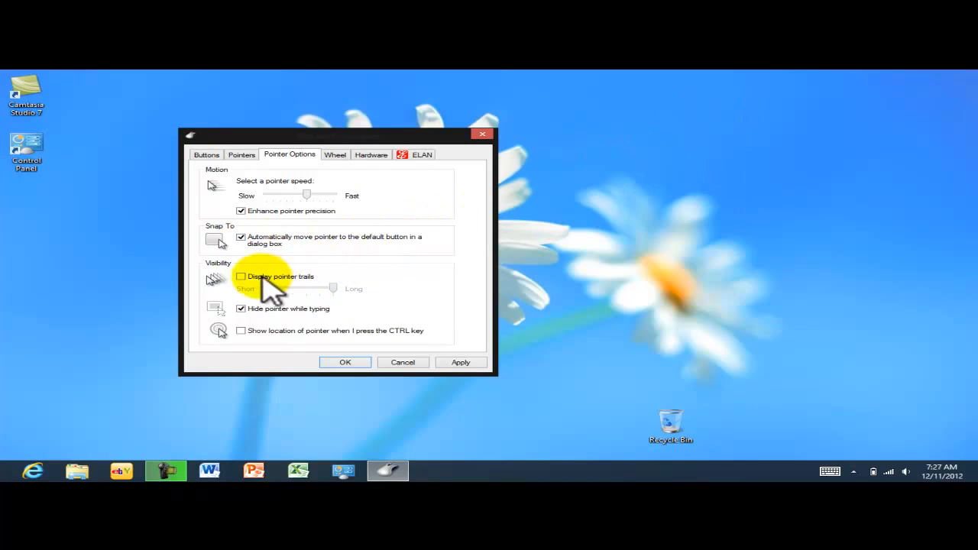
Step: Try displaying pointer trails at a shorter length and at the longest length, leaving trails turned off
{"action": "left_click", "coordinate": [241, 277]}
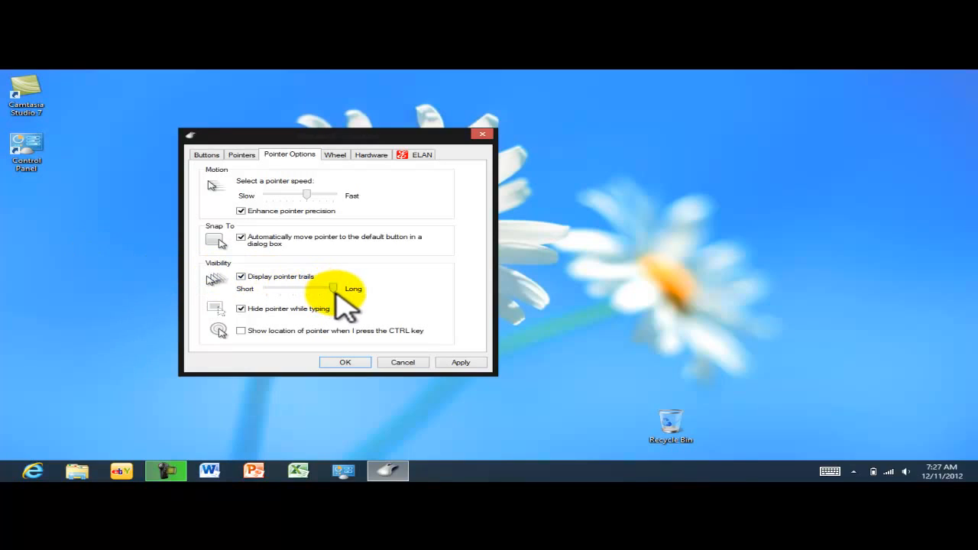
{"action": "left_click_drag", "start_coordinate": [333, 288], "coordinate": [293, 289]}
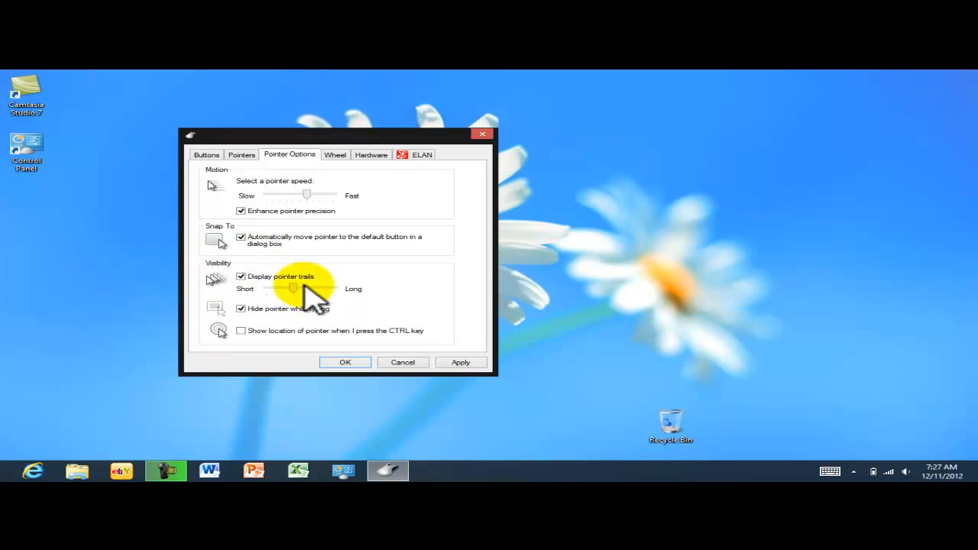
{"action": "left_click_drag", "start_coordinate": [294, 288], "coordinate": [367, 299]}
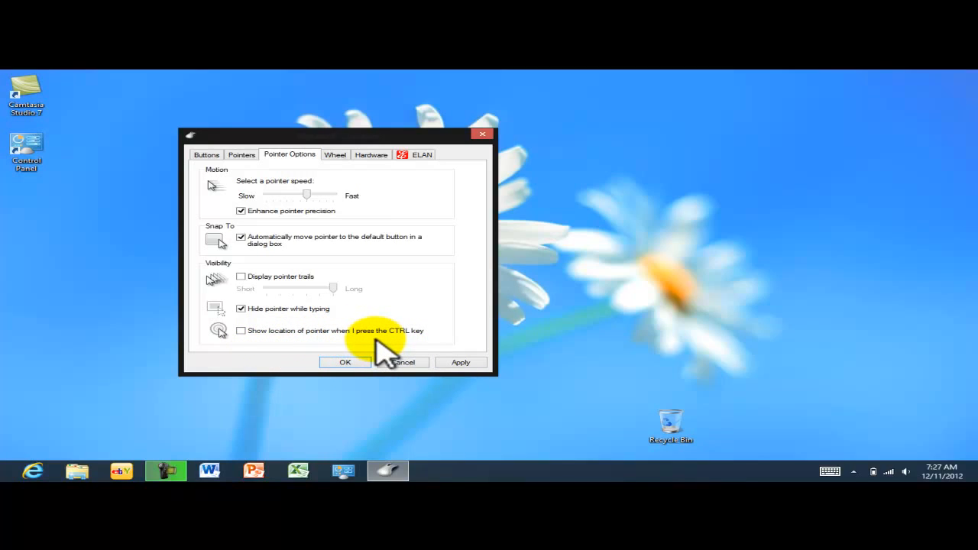
Step: Enable showing the pointer location with the CTRL key and test it over the desktop
{"action": "left_click", "coordinate": [241, 331]}
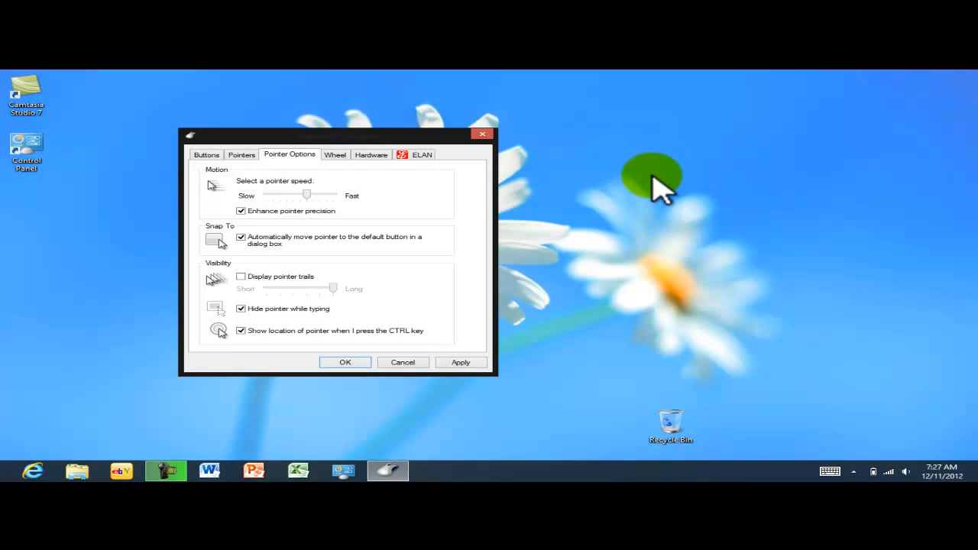
{"action": "key", "text": "ctrl"}
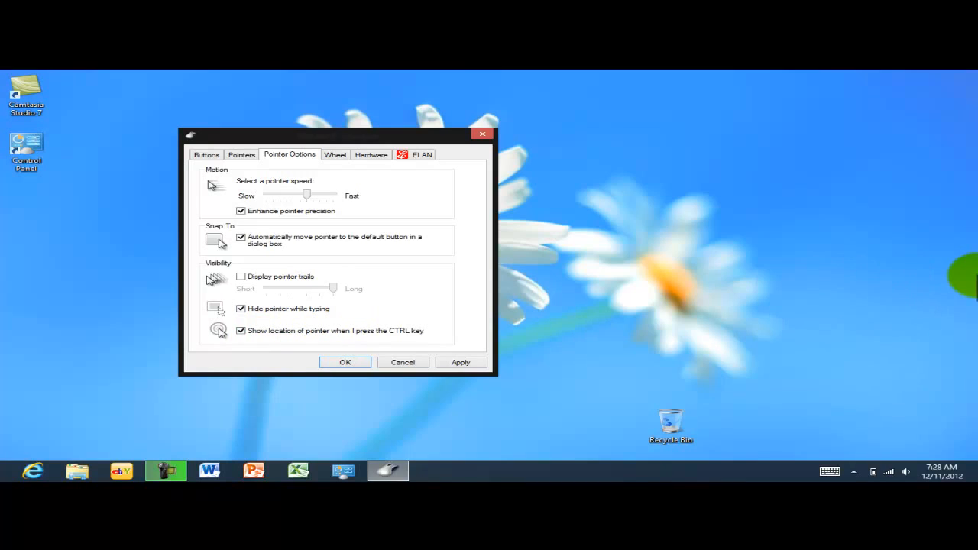
{"action": "key", "text": "ctrl"}
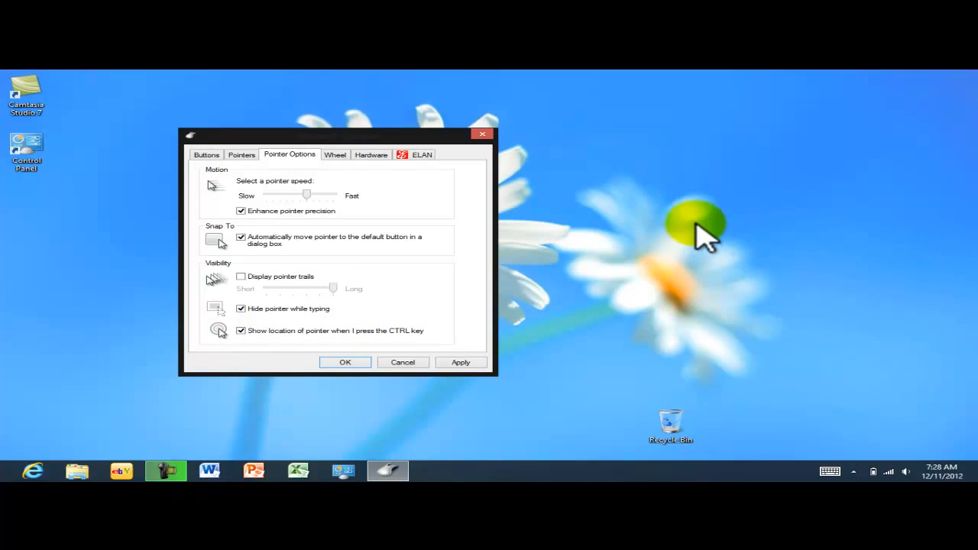
{"action": "left_click", "coordinate": [689, 182]}
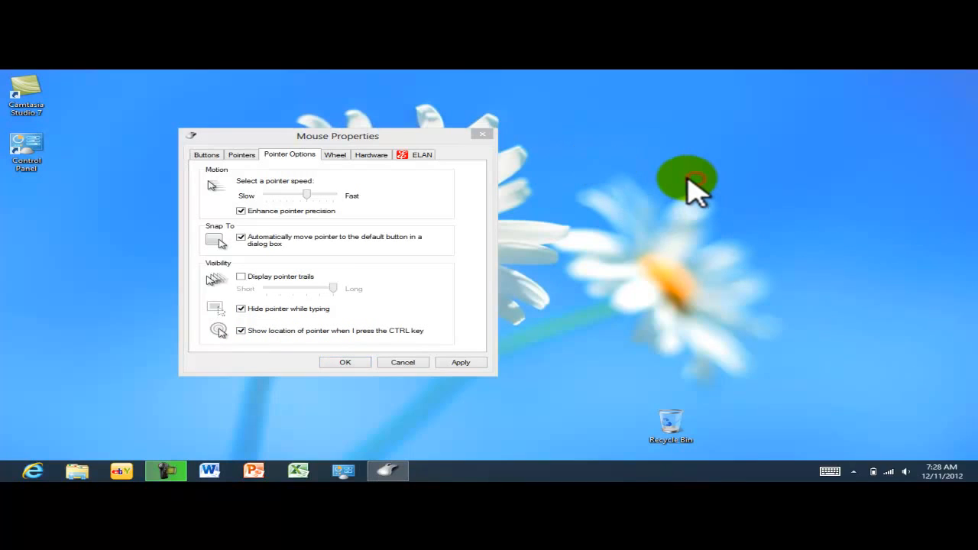
{"action": "left_click", "coordinate": [412, 137]}
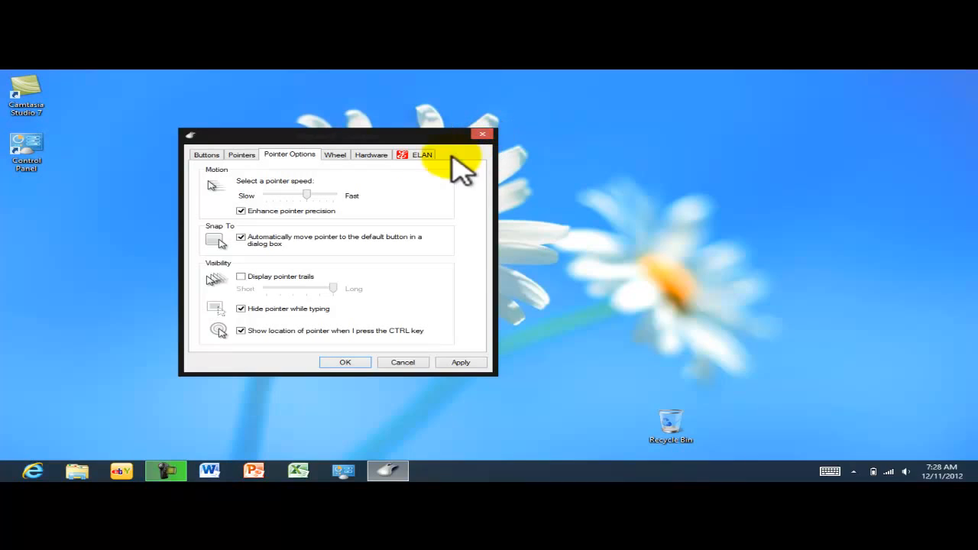
Step: Examine the wheel scrolling, hardware device and ELAN touchpad settings, and review the button and pointer settings again
{"action": "left_click", "coordinate": [336, 155]}
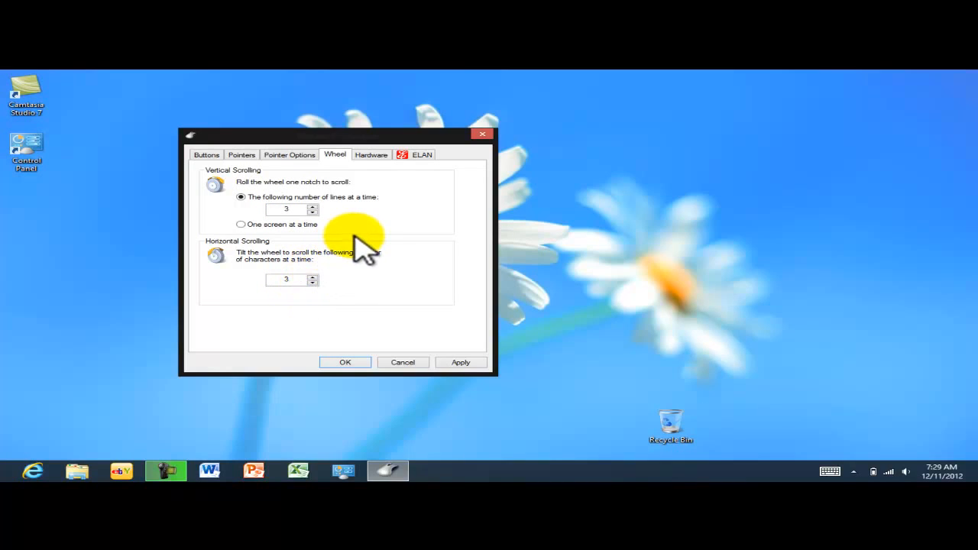
{"action": "left_click", "coordinate": [371, 155]}
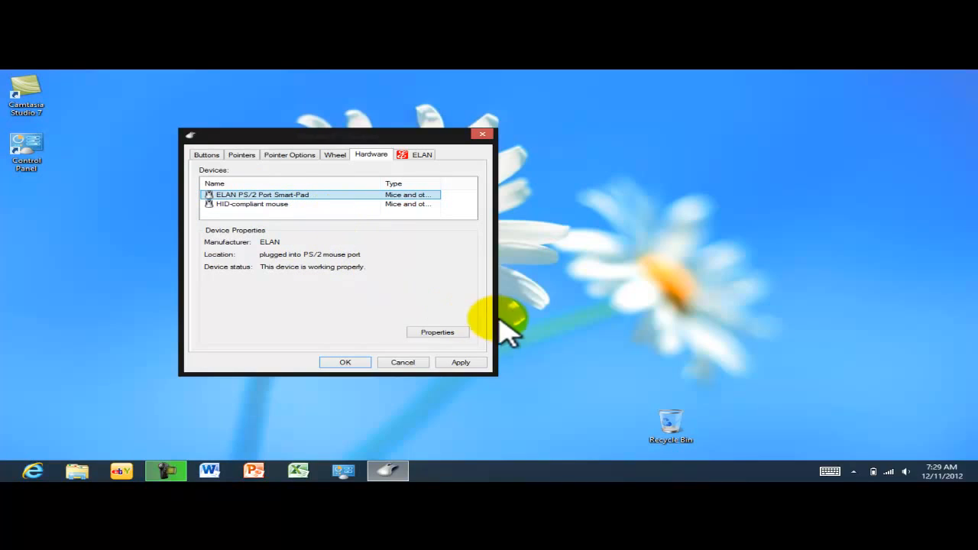
{"action": "left_click", "coordinate": [420, 155]}
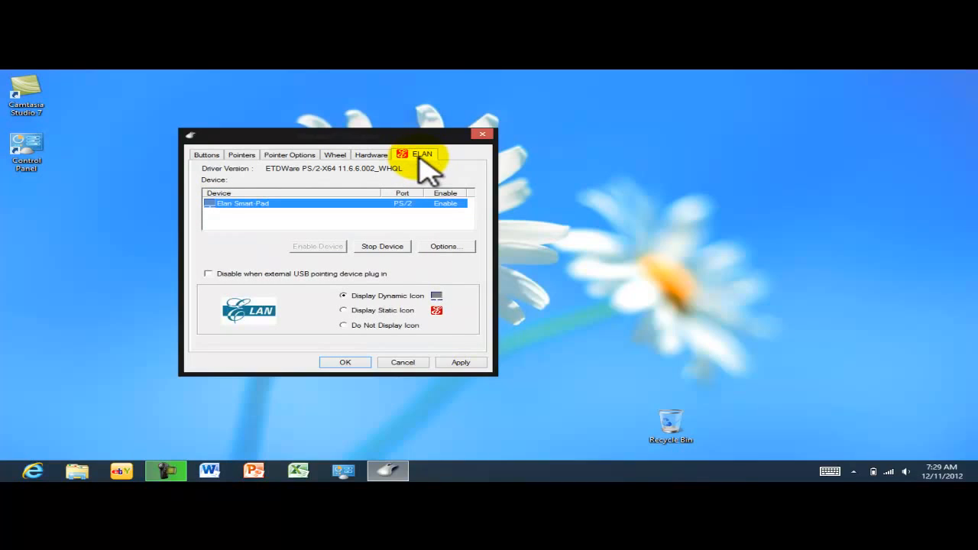
{"action": "left_click", "coordinate": [207, 155]}
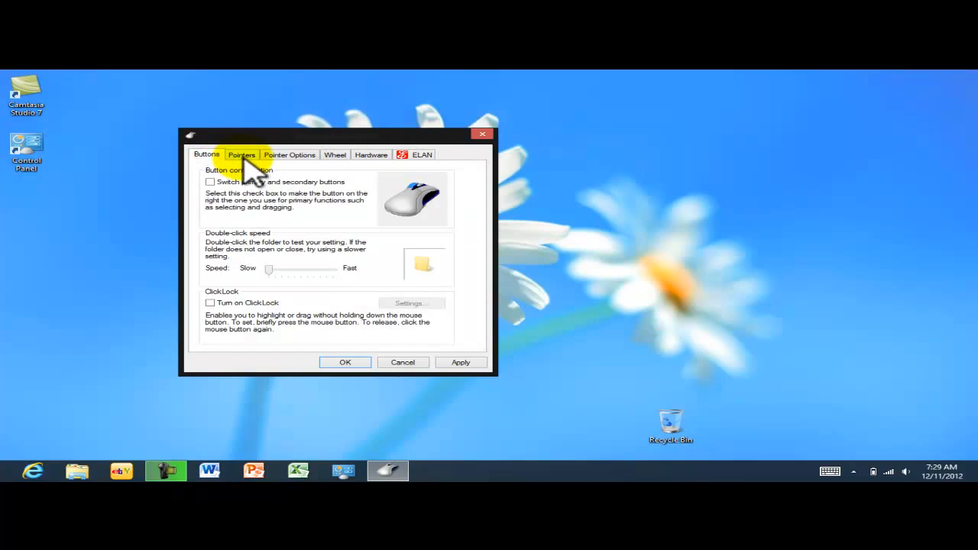
{"action": "left_click", "coordinate": [243, 156]}
{"action": "left_click", "coordinate": [286, 155]}
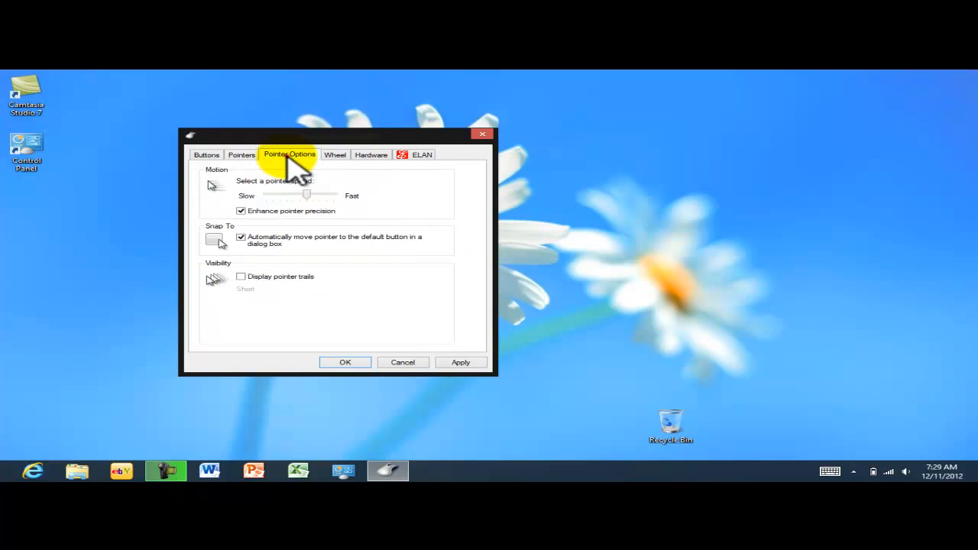
{"action": "left_click", "coordinate": [334, 155]}
{"action": "left_click", "coordinate": [207, 155]}
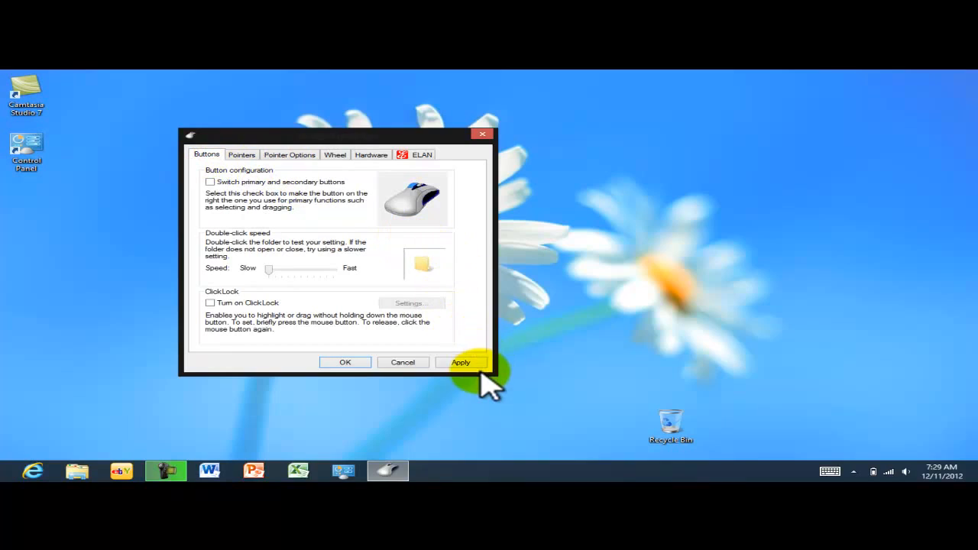
Step: Apply the mouse property changes, close the dialog and return to the Start screen
{"action": "left_click", "coordinate": [459, 362]}
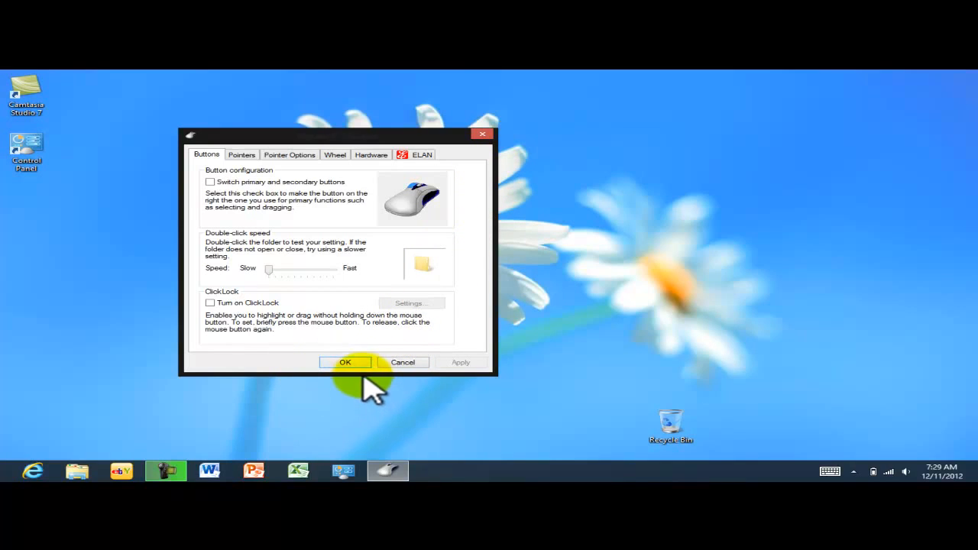
{"action": "left_click", "coordinate": [348, 361]}
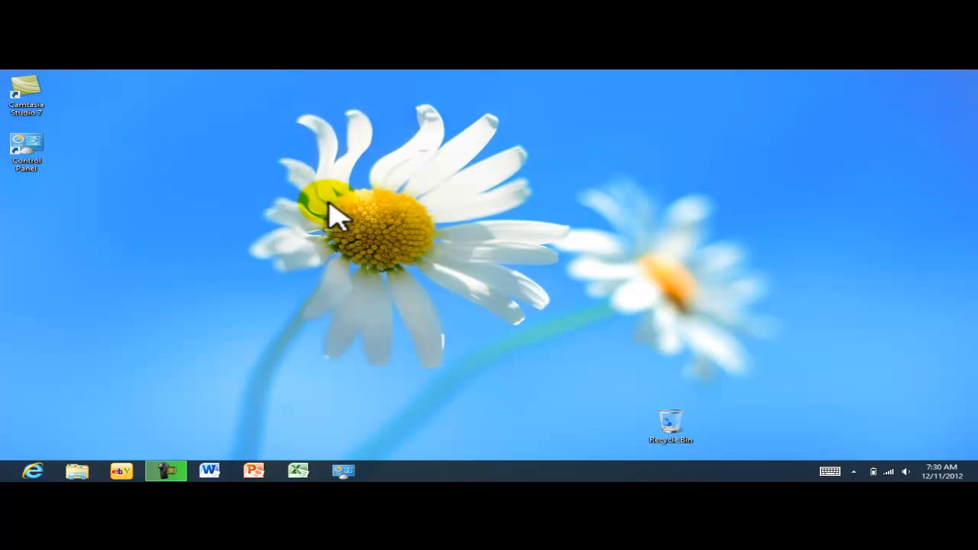
{"action": "key", "text": "super"}
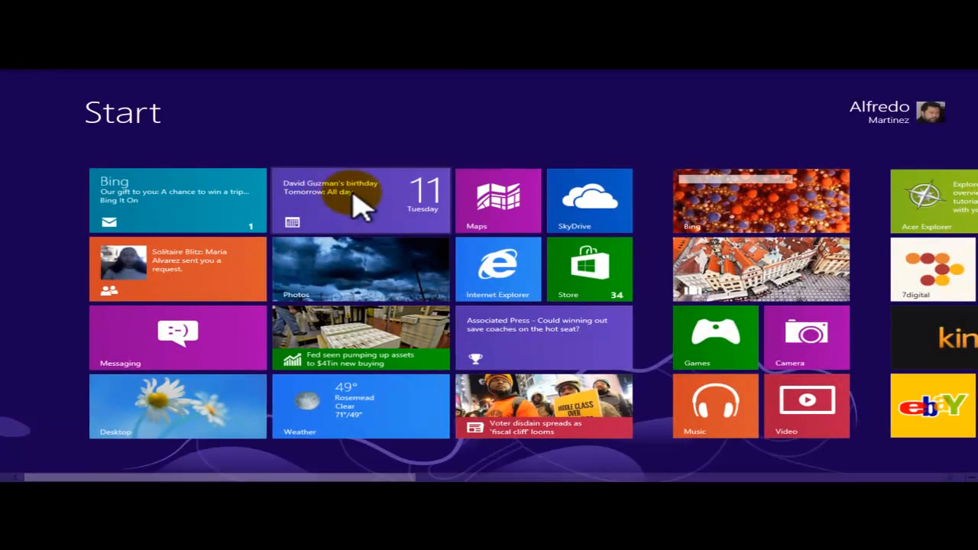